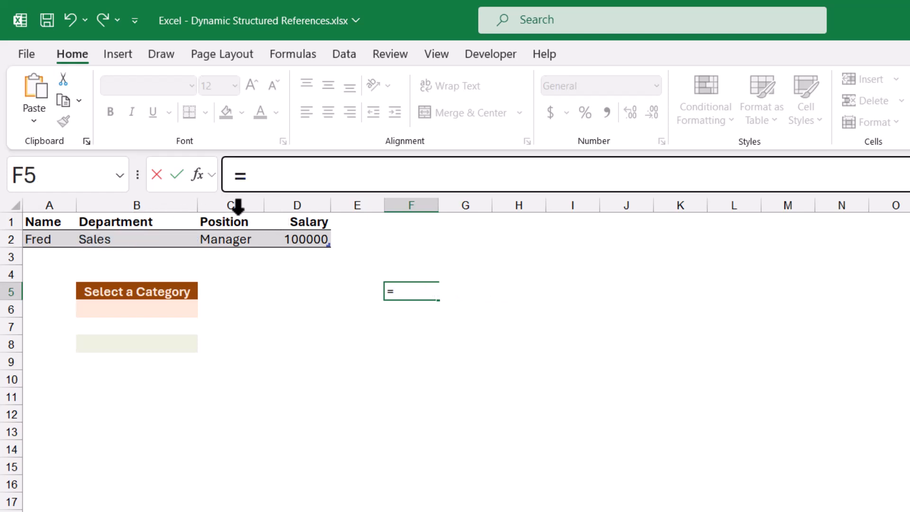
# Reference the Salary column of the TestData table in cell F5's formula and highlight its column name.
pyautogui.click(299, 214)
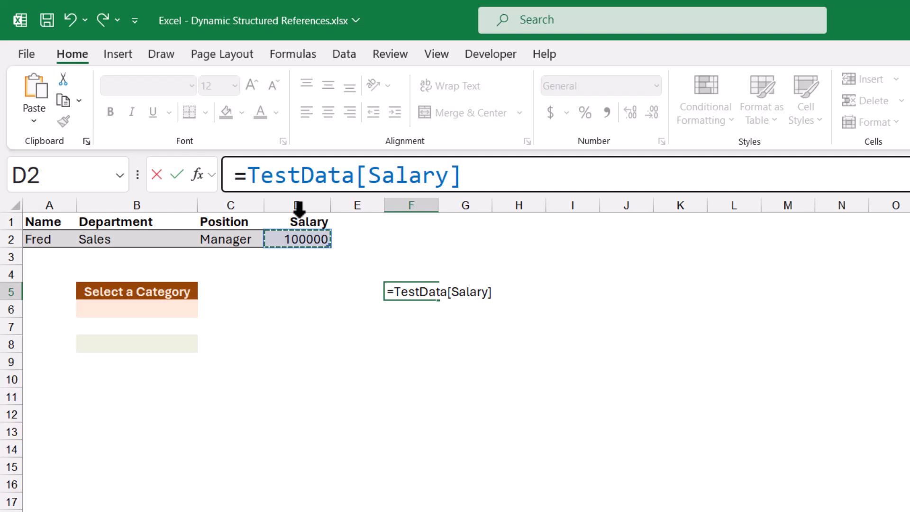
pyautogui.moveTo(372, 182); pyautogui.dragTo(449, 183)
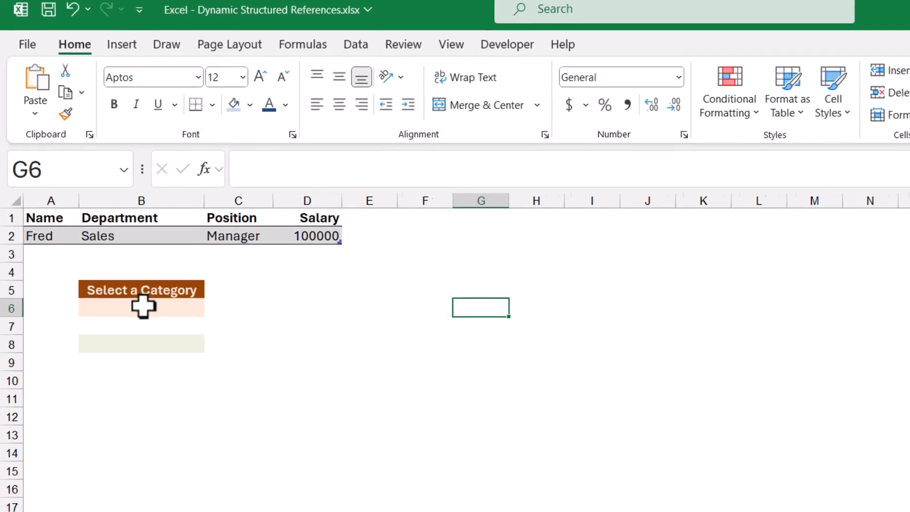
# Choose Position as the category in cell B6 and move to result cell B8.
pyautogui.click(183, 312)
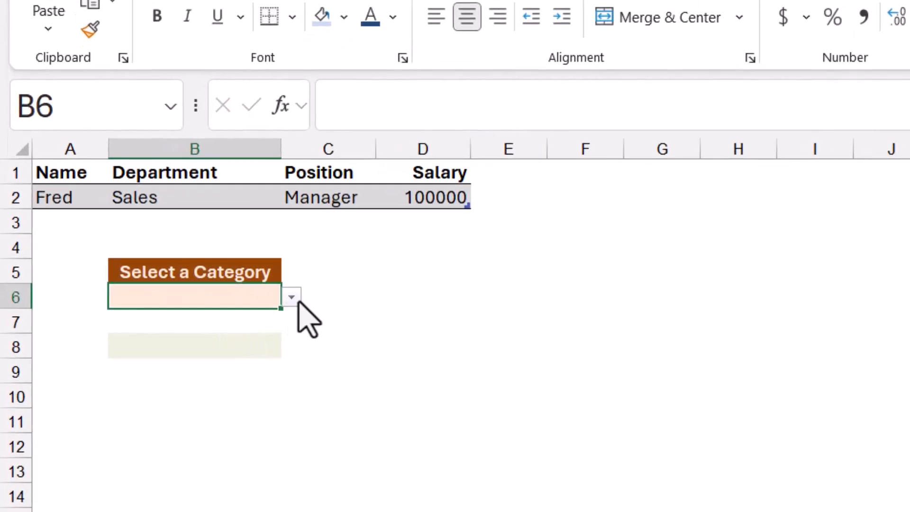
pyautogui.click(291, 297)
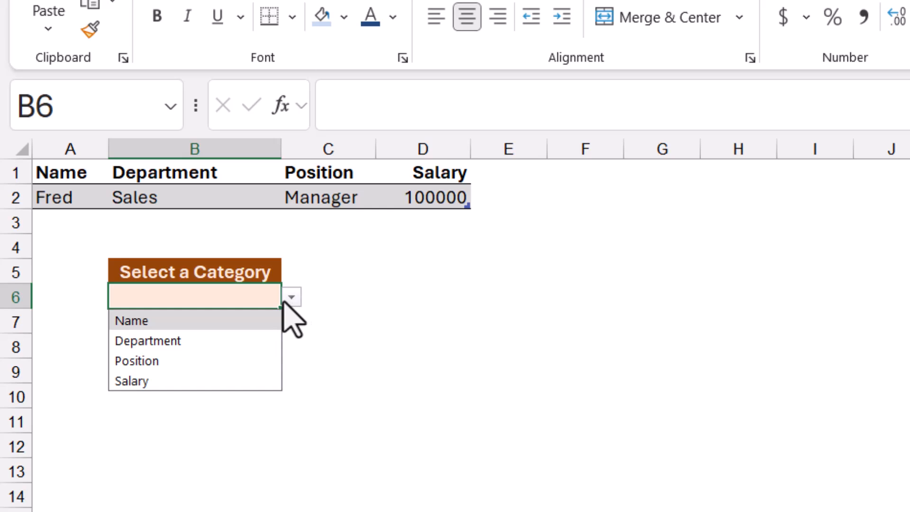
pyautogui.click(175, 361)
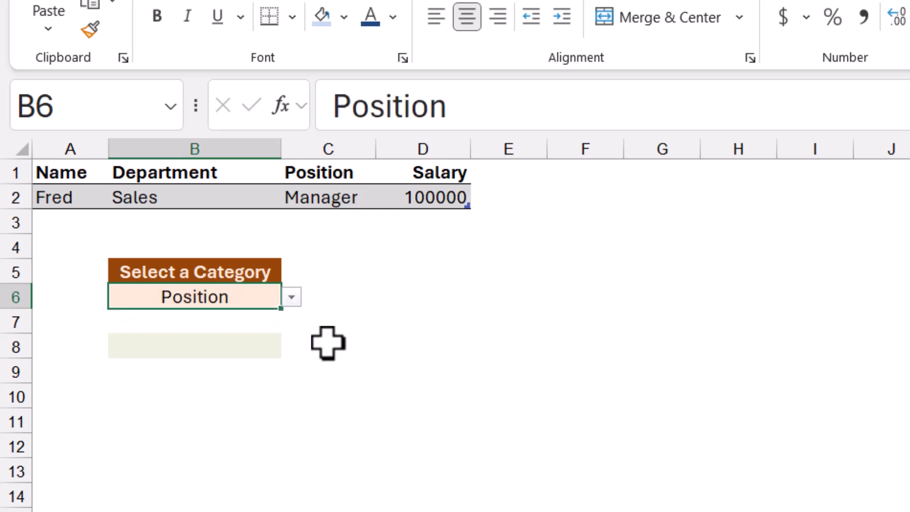
pyautogui.press('Down')
pyautogui.press('Down')
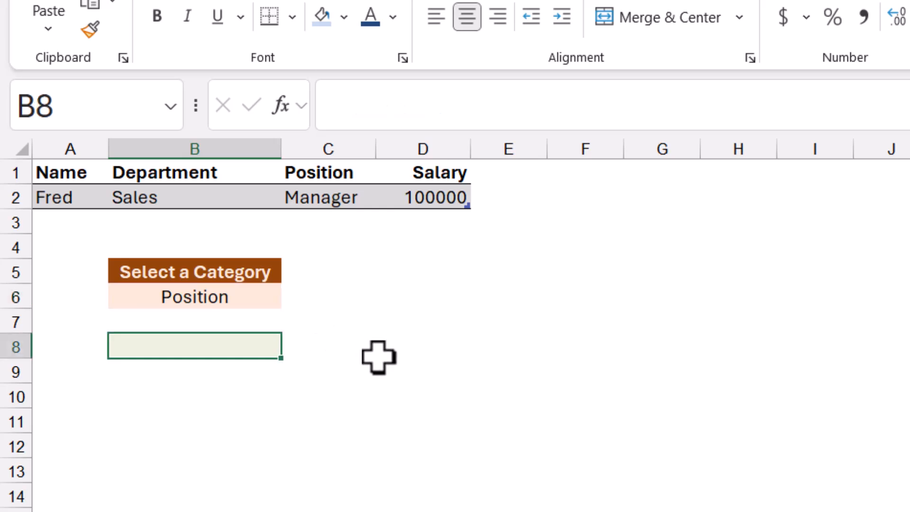
# Change the category in cell B6 to Name.
pyautogui.click(266, 296)
pyautogui.click(292, 296)
pyautogui.click(213, 320)
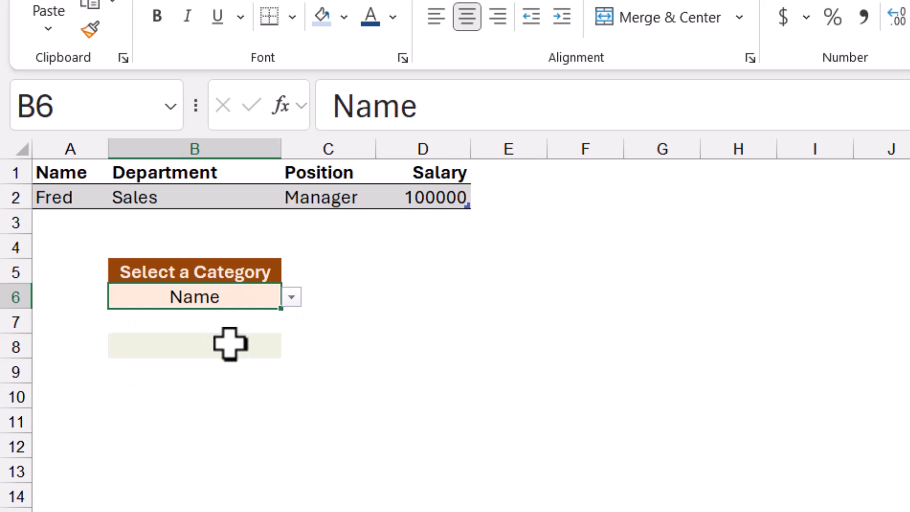
# Try the direct reference =B6 in result cell B8, and undo it.
pyautogui.click(230, 343)
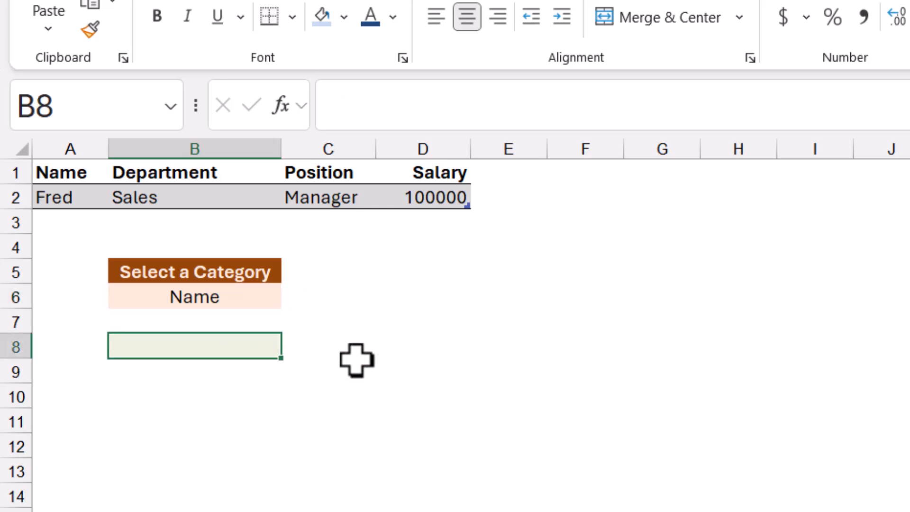
pyautogui.write('=')
pyautogui.click(238, 302)
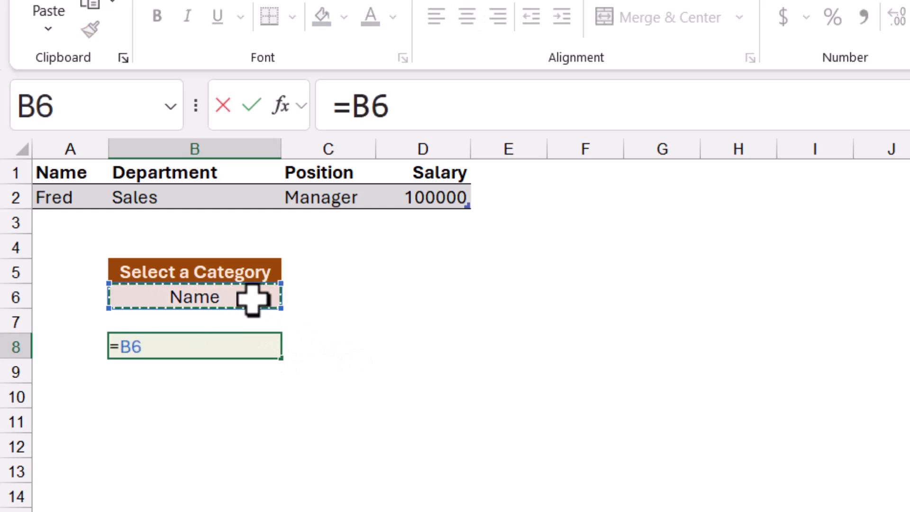
pyautogui.press('Return')
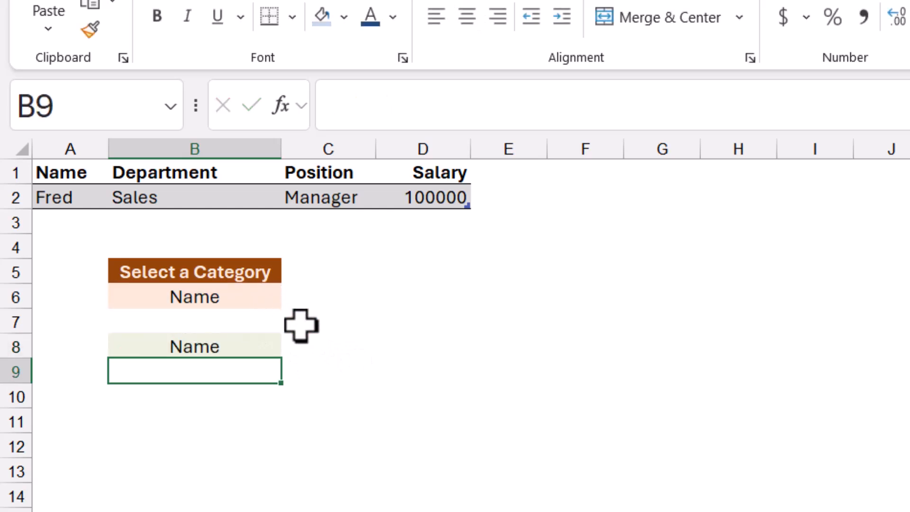
pyautogui.hotkey('ctrl', 'z')
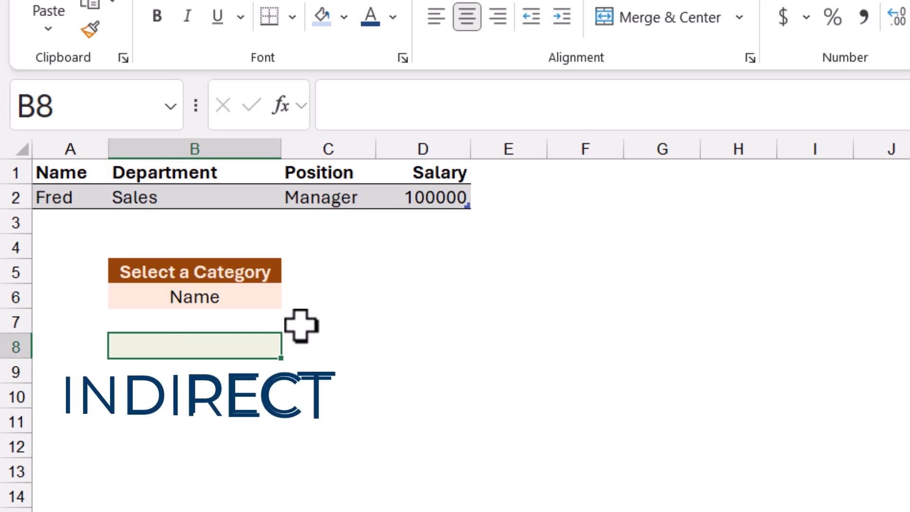
# Enter the text B2 in cell E8 as a sample cell address and move to E10.
pyautogui.click(540, 337)
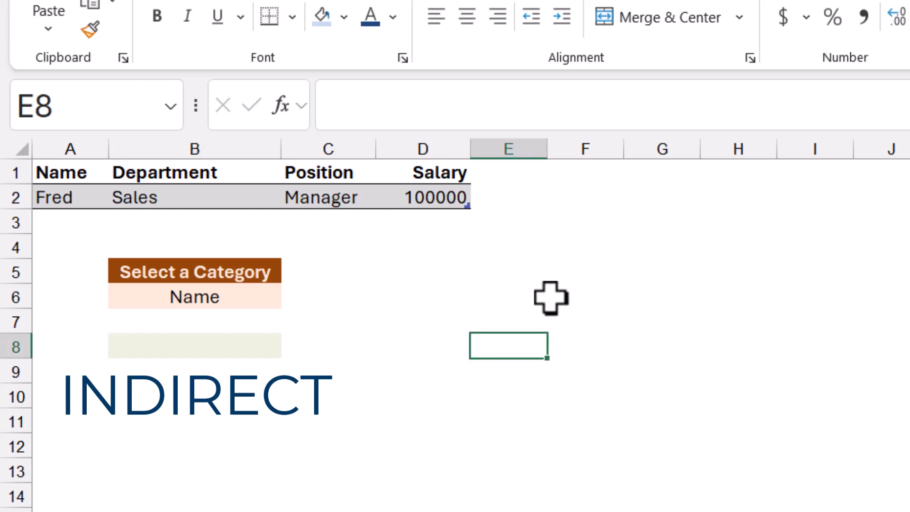
pyautogui.write('B2')
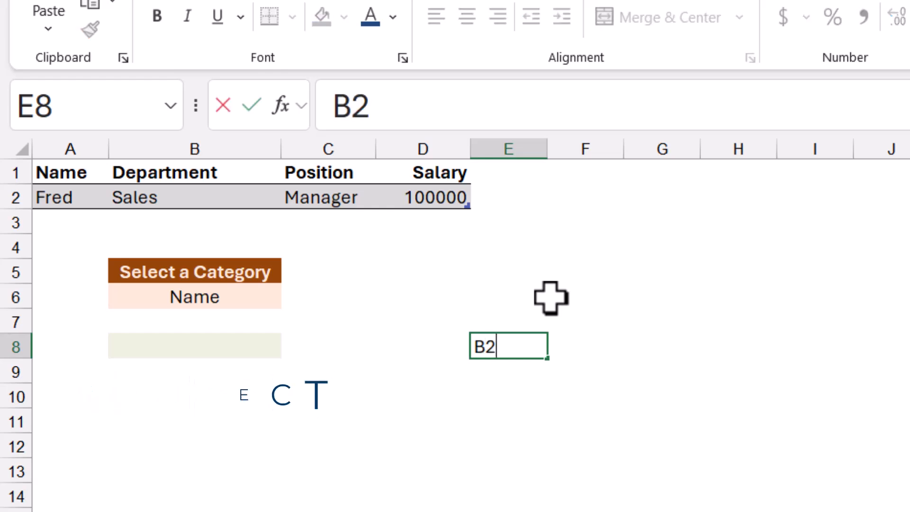
pyautogui.press('Return')
pyautogui.press('Return')
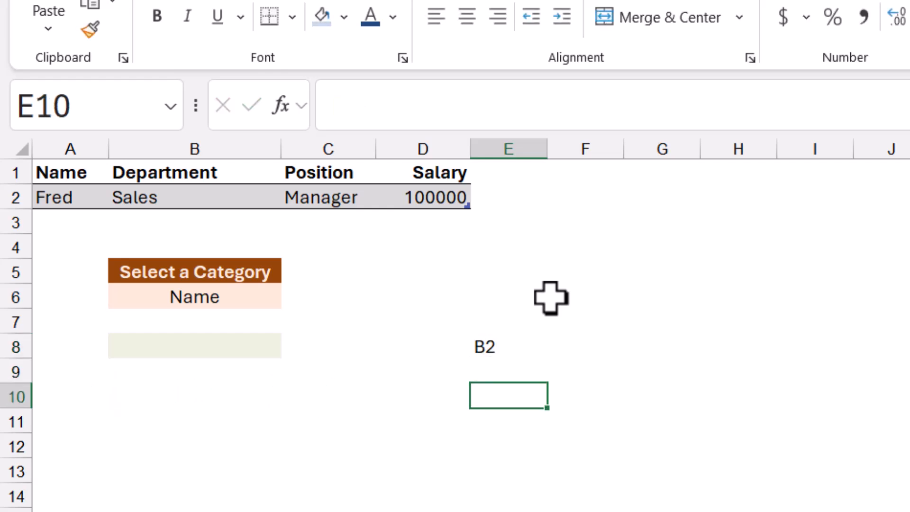
# Enter an INDIRECT formula in cell E10 that uses E8 as its reference text.
pyautogui.write('=IND')
pyautogui.press('Down')
pyautogui.press('Tab')
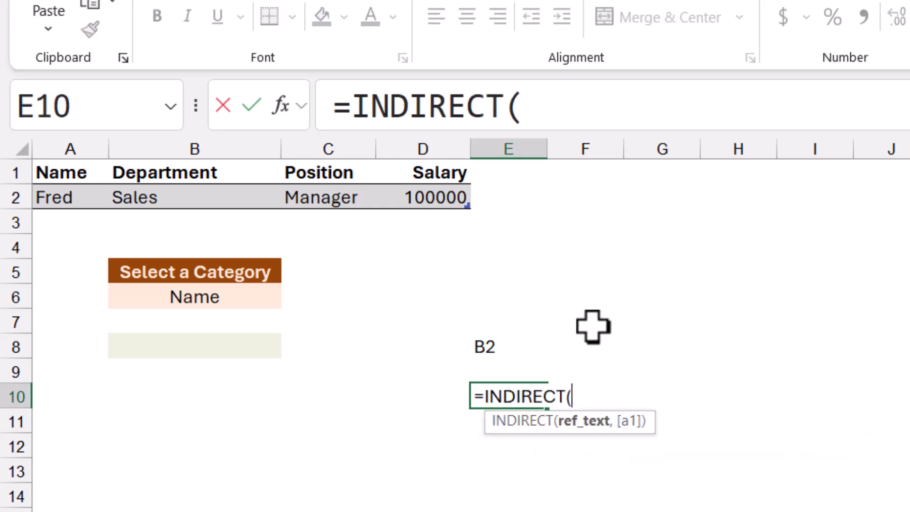
pyautogui.click(500, 346)
pyautogui.write(')')
pyautogui.press('Return')
pyautogui.press('Up')
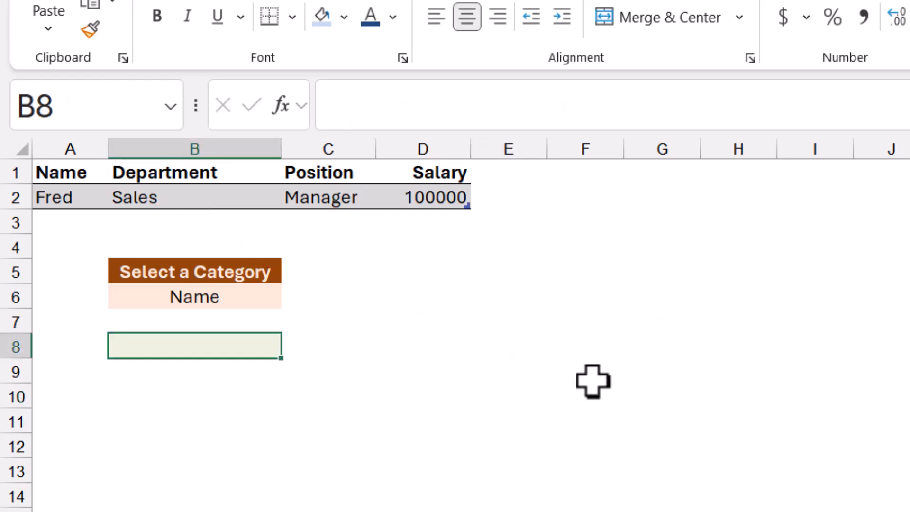
# Try to enter the formula =INDIRECT(TestData[B6]) in cell B8.
pyautogui.write('=IND')
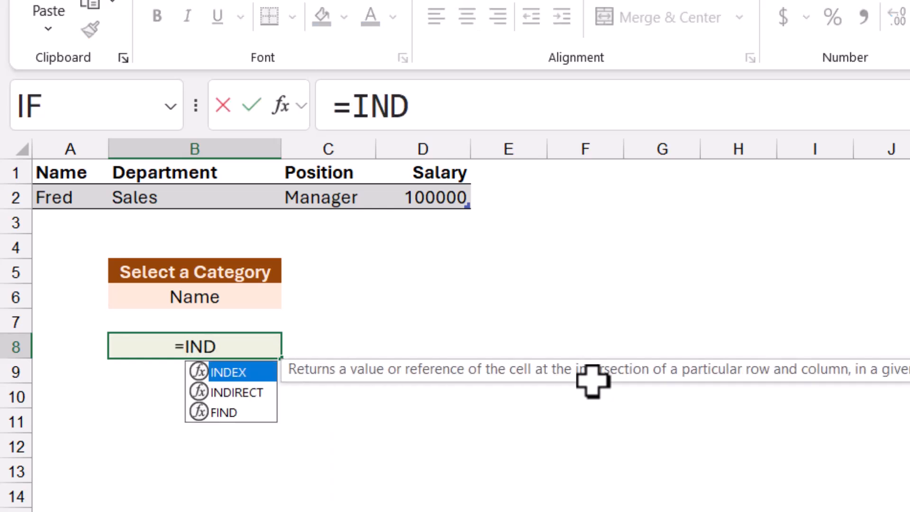
pyautogui.press('Down')
pyautogui.press('Tab')
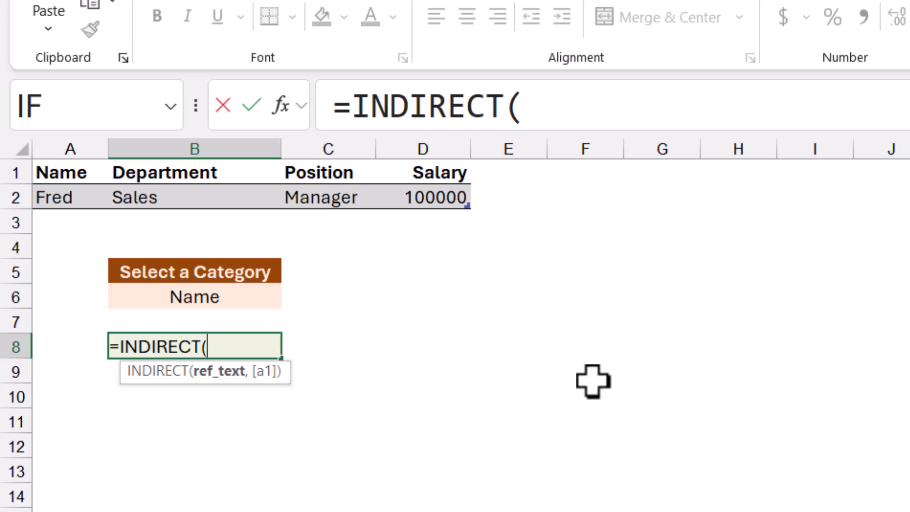
pyautogui.write('TestData')
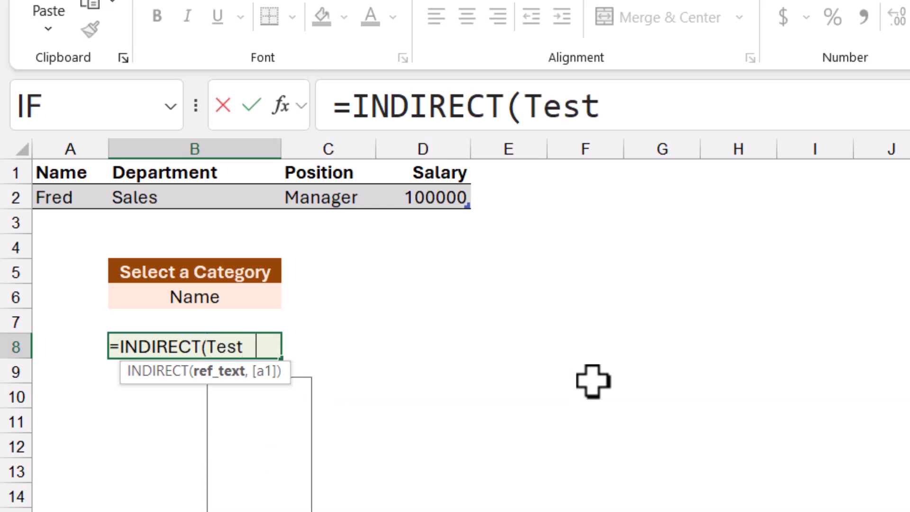
pyautogui.write('[')
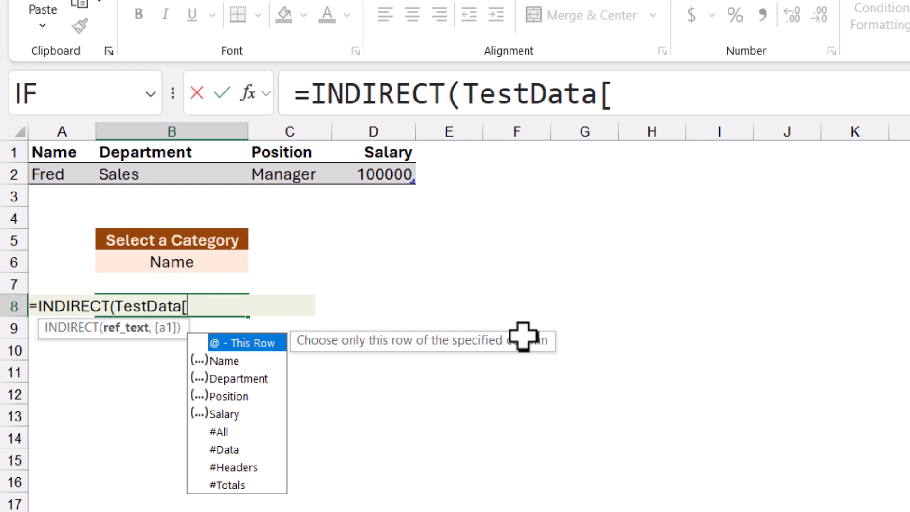
pyautogui.write('B6]')
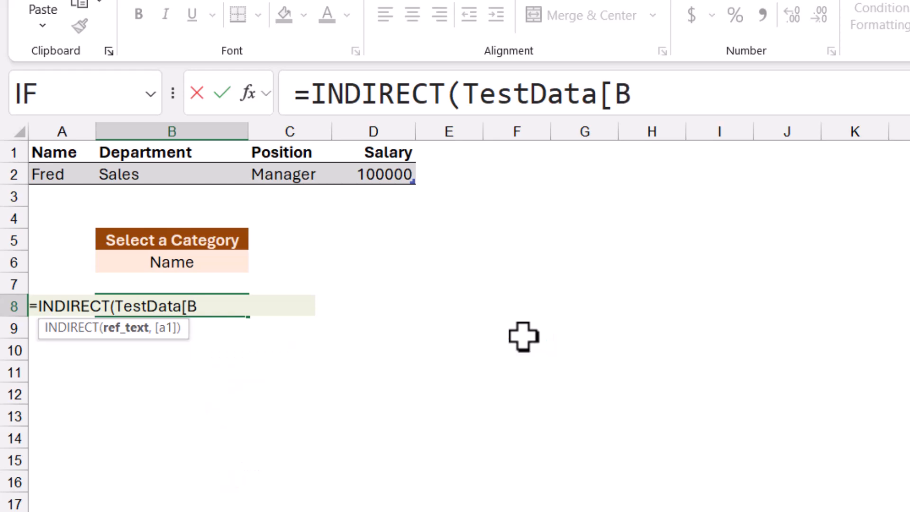
pyautogui.write(')')
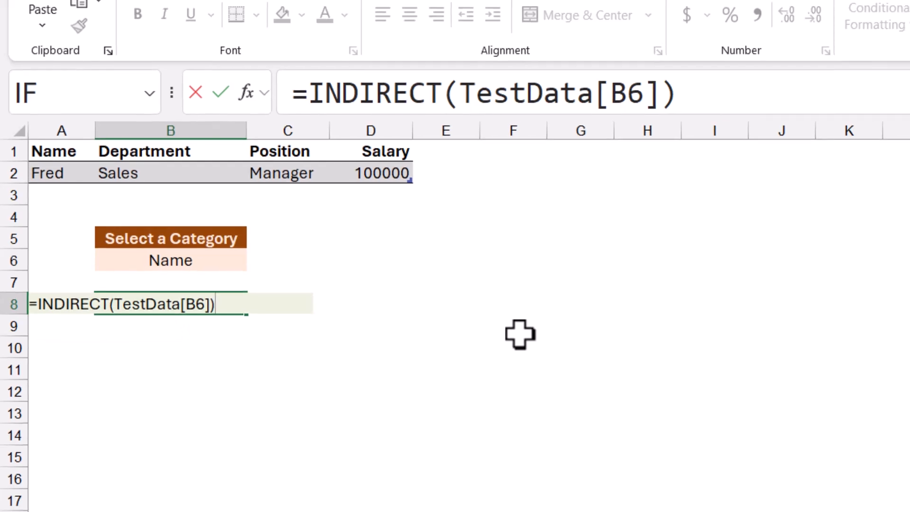
pyautogui.press('Return')
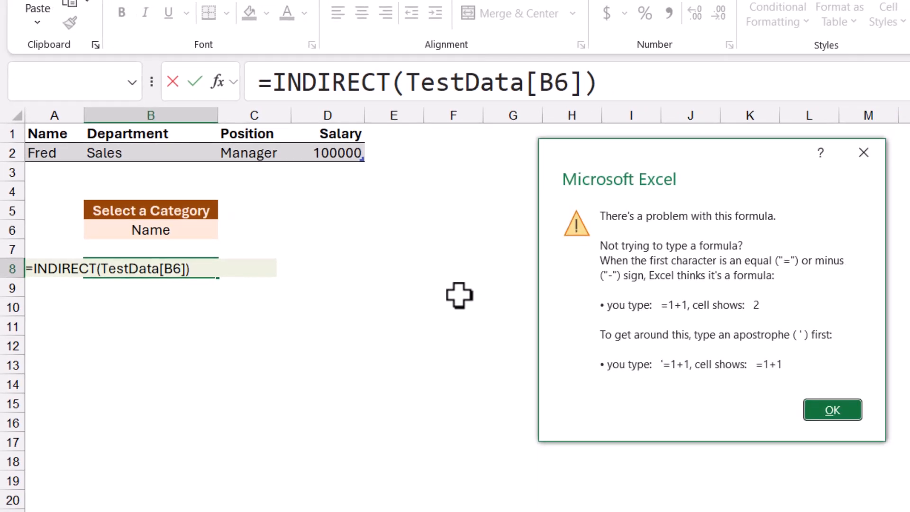
pyautogui.press('Return')
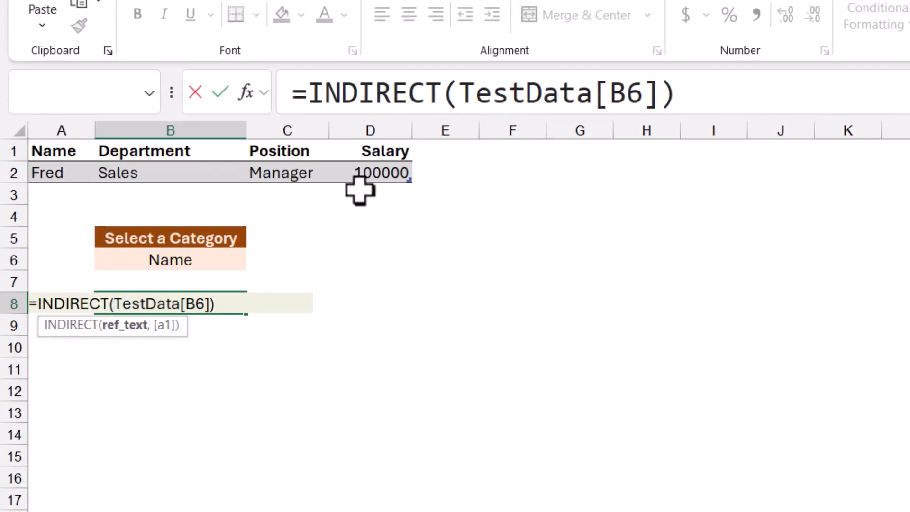
# Put the TestData[ and ] parts of B8's INDIRECT formula in double quotes, leaving B6 as an unquoted cell reference.
pyautogui.write('"')
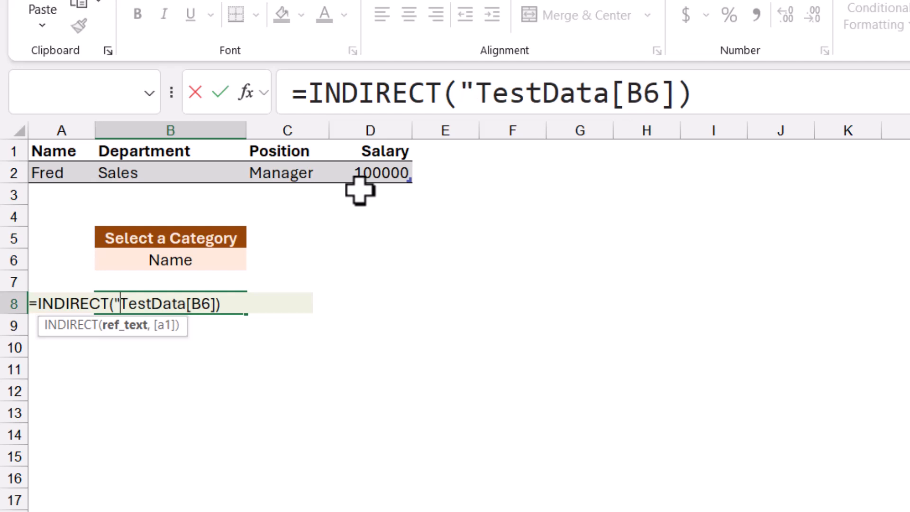
pyautogui.press('Right')
pyautogui.write('"')
pyautogui.press('Right')
pyautogui.press('Right')
pyautogui.write('"')
pyautogui.press('Right')
pyautogui.write('"')
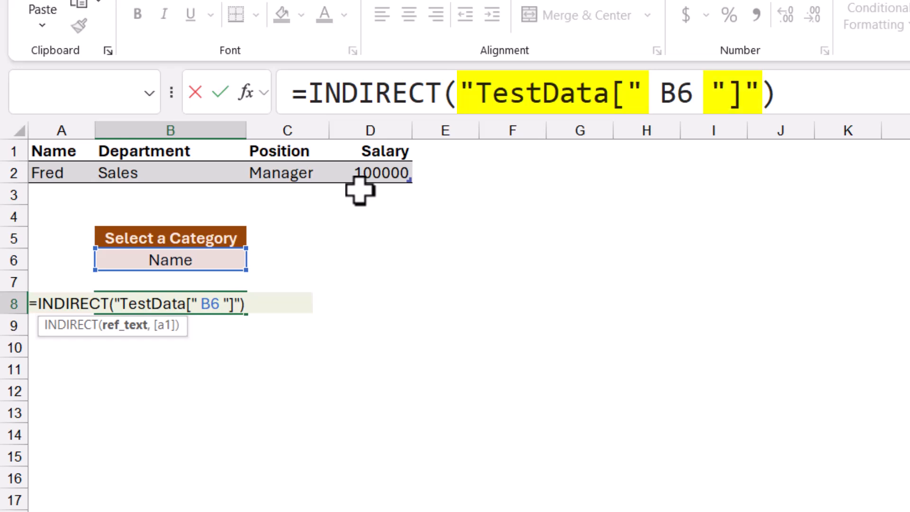
# Join the parts with ampersands and commit B8's formula as =INDIRECT("TestData[" & B6 & "]").
pyautogui.press('Left')
pyautogui.press('Left')
pyautogui.press('Left')
pyautogui.press('Left')
pyautogui.press('Left')
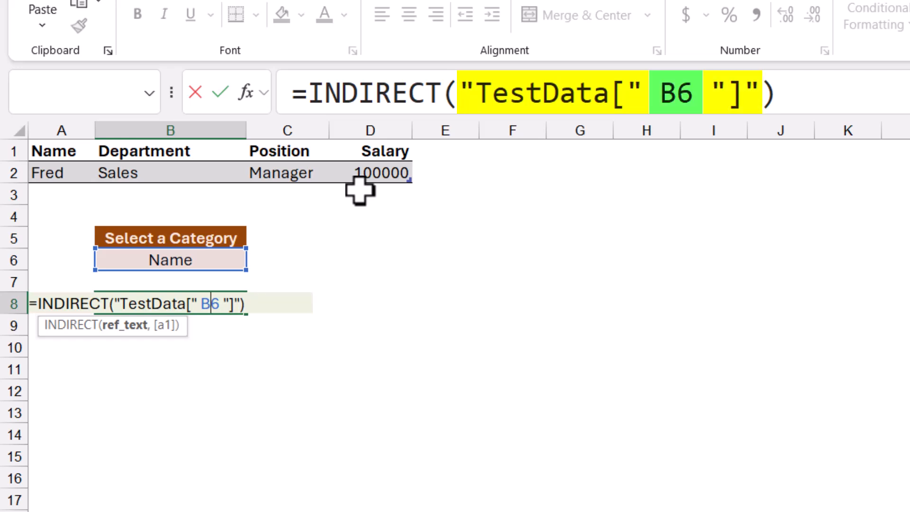
pyautogui.press('Left')
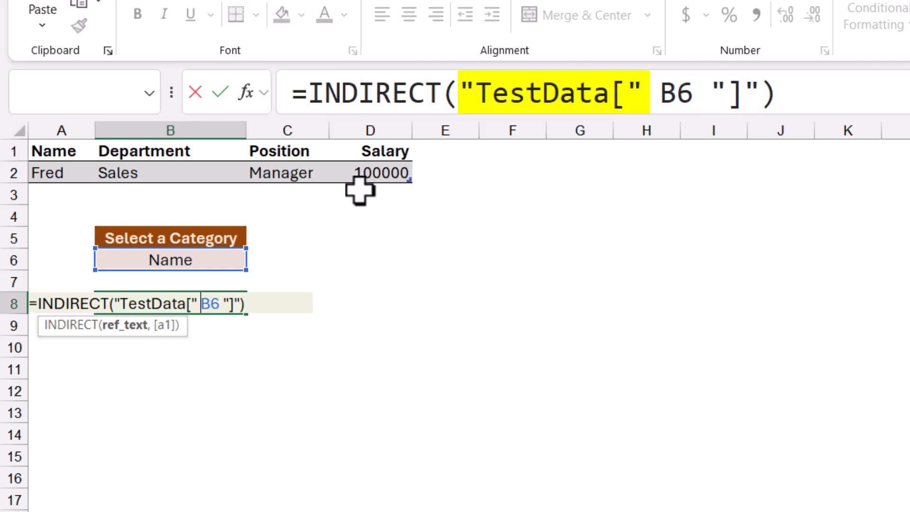
pyautogui.write('& B6 ')
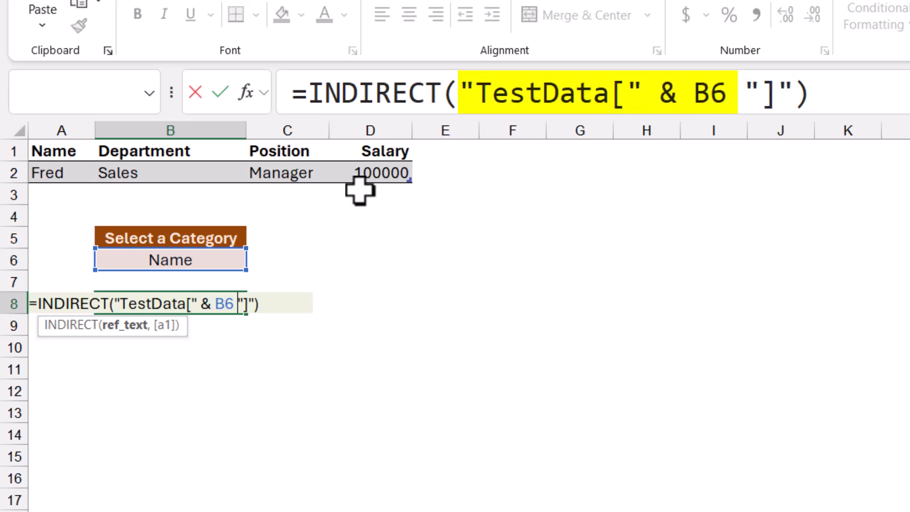
pyautogui.write('&')
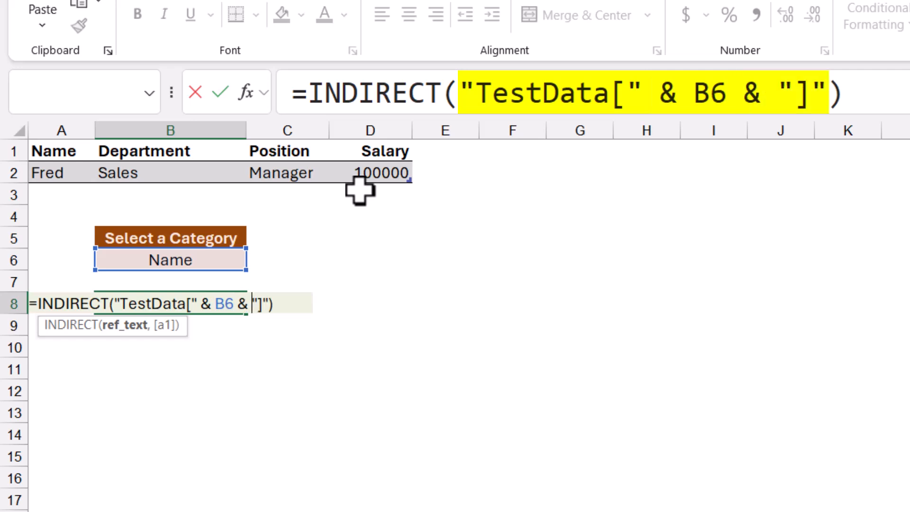
pyautogui.moveTo(834, 91); pyautogui.dragTo(221, 94)
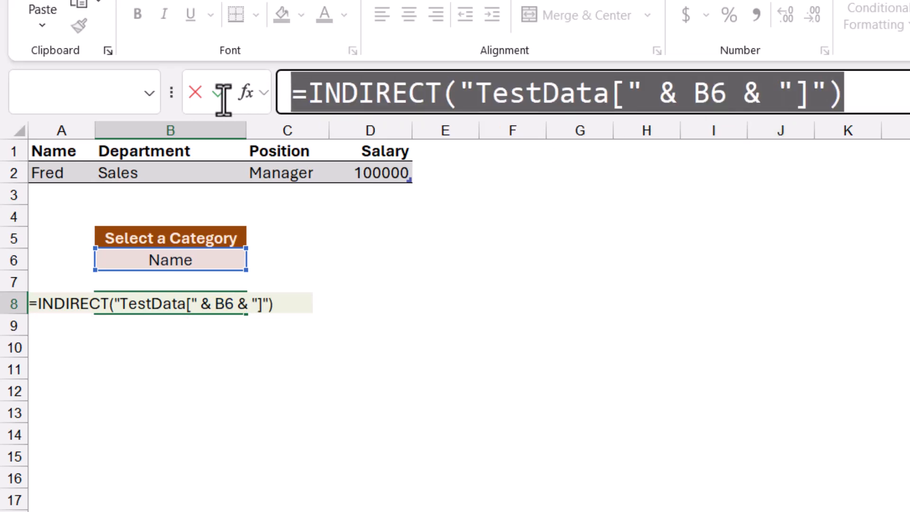
pyautogui.click(897, 93)
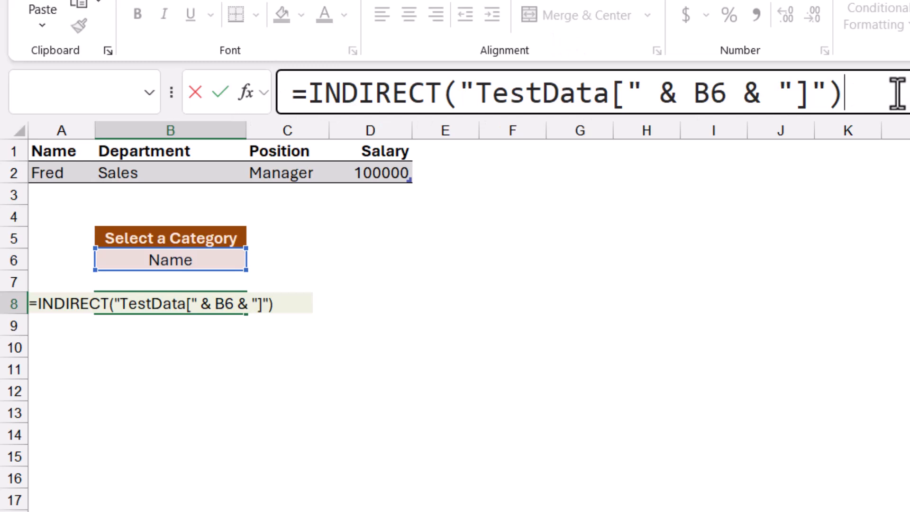
pyautogui.hotkey('ctrl', 'Return')
# Test the formula by switching the category in cell B6 to Department and to Position.
pyautogui.click(243, 260)
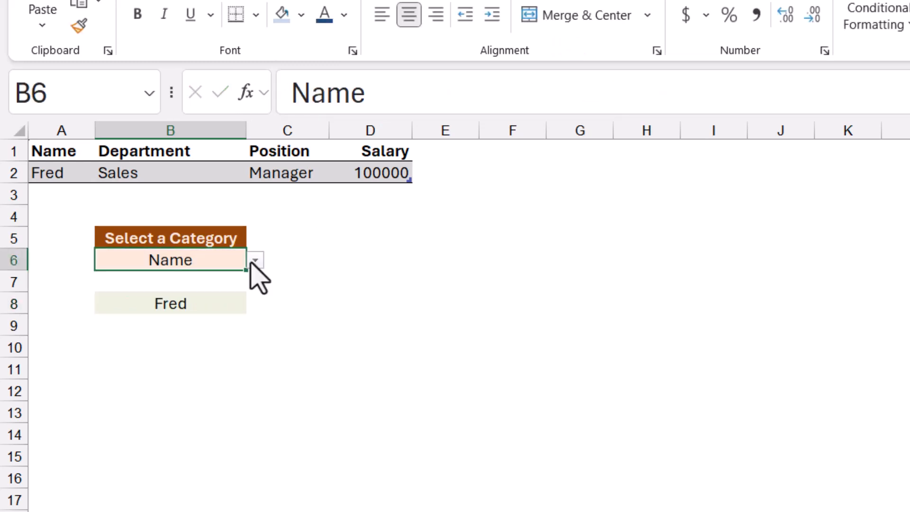
pyautogui.click(255, 260)
pyautogui.click(185, 298)
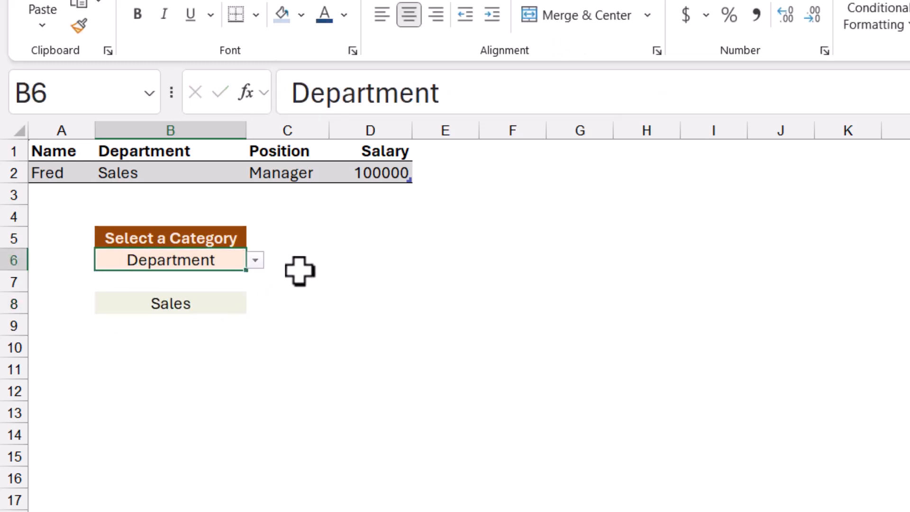
pyautogui.click(255, 261)
pyautogui.click(148, 316)
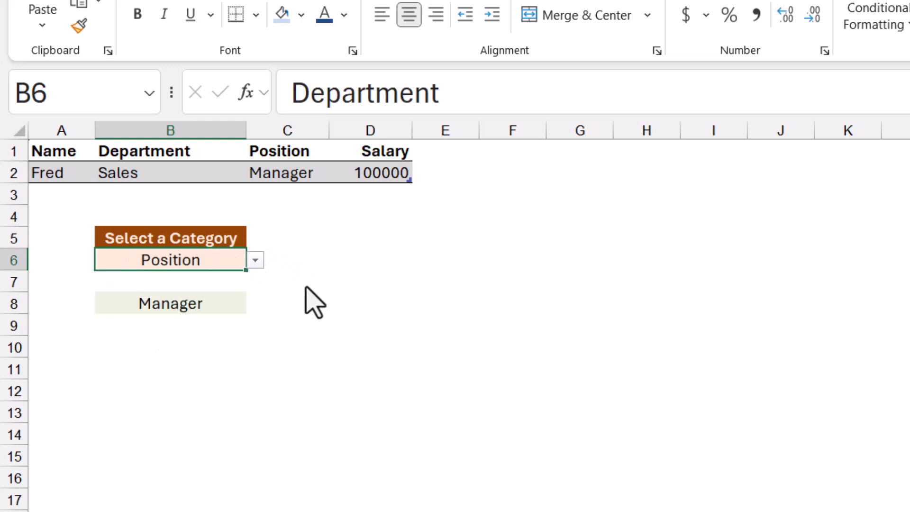
# Test the formula with the category in cell B6 switched to Salary, and select the result cell B8.
pyautogui.click(255, 260)
pyautogui.click(149, 333)
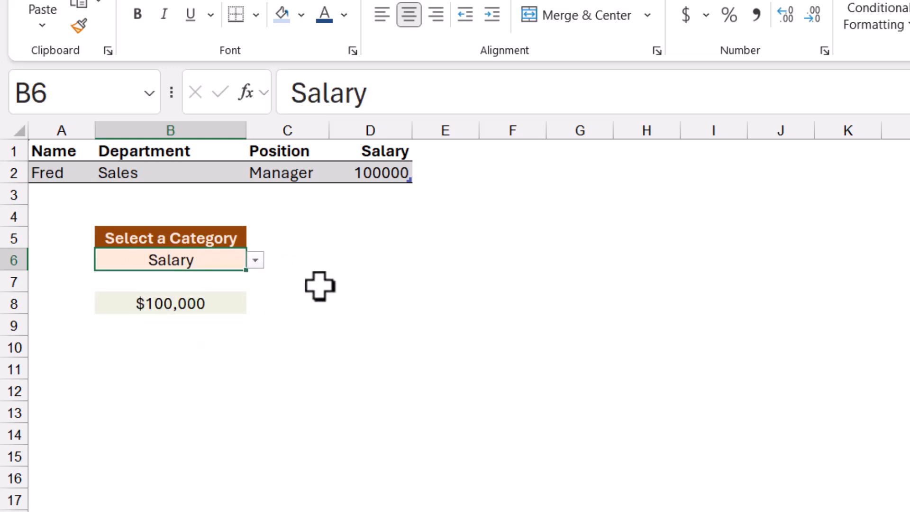
pyautogui.click(171, 304)
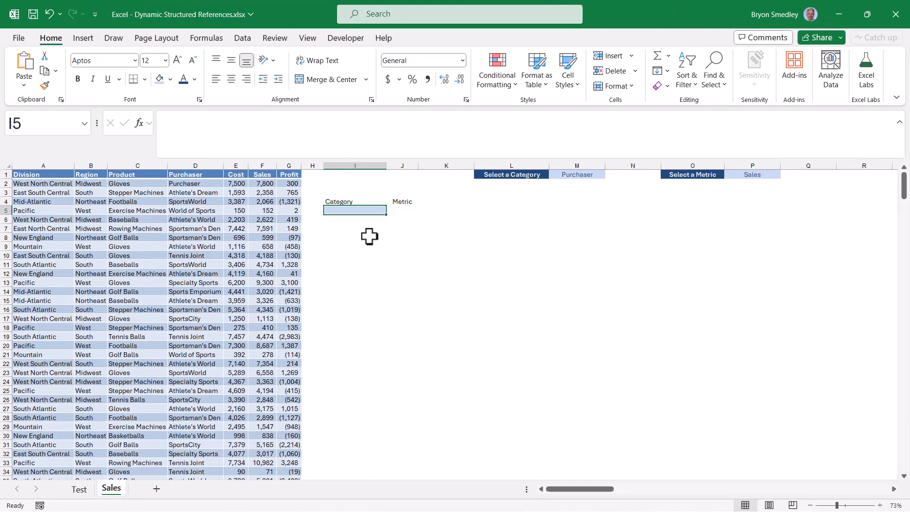
# Examine the choices offered by the category dropdown in M1 and the metric dropdown in P1.
pyautogui.click(587, 174)
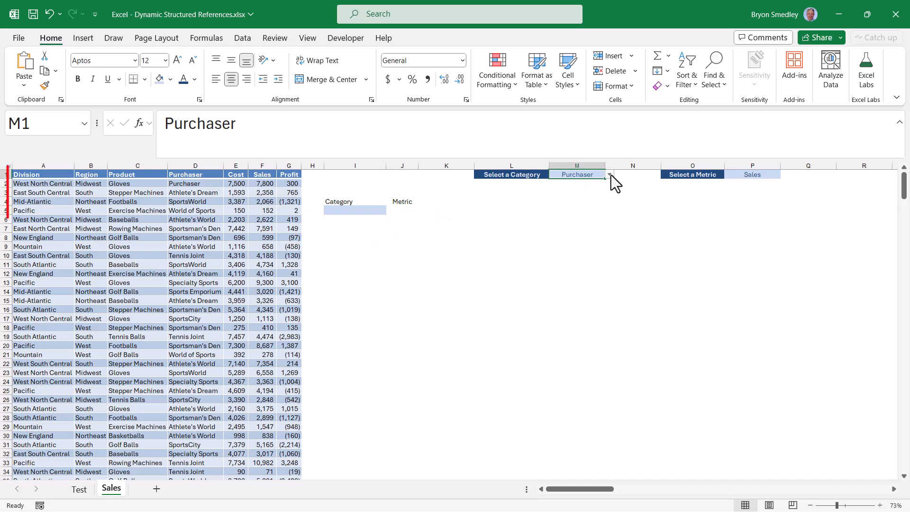
pyautogui.click(610, 175)
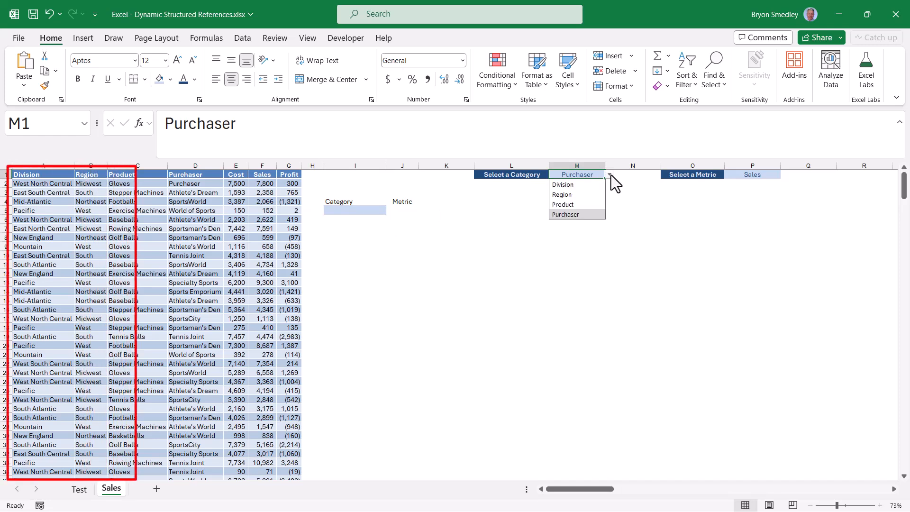
pyautogui.click(768, 175)
pyautogui.click(784, 174)
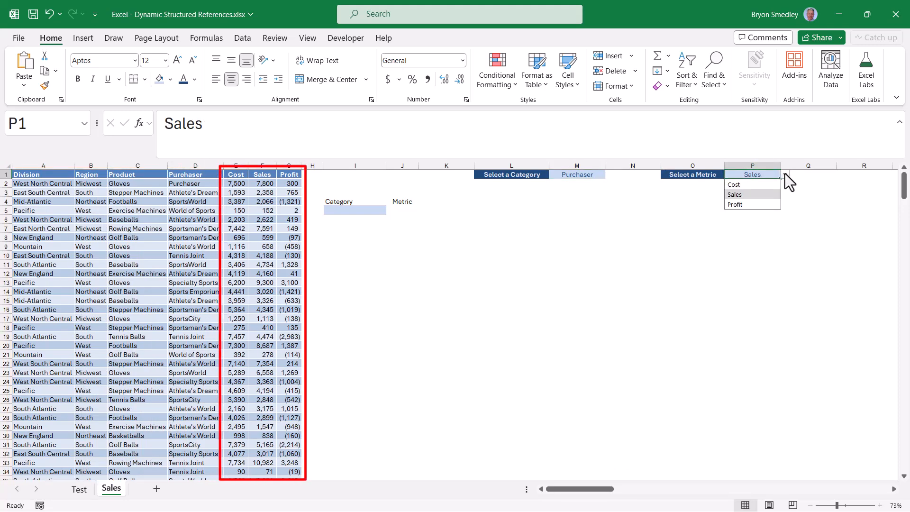
# Start a formula in cell I5 with GROUPBY, nesting the INDIRECT function as its row fields argument.
pyautogui.click(355, 210)
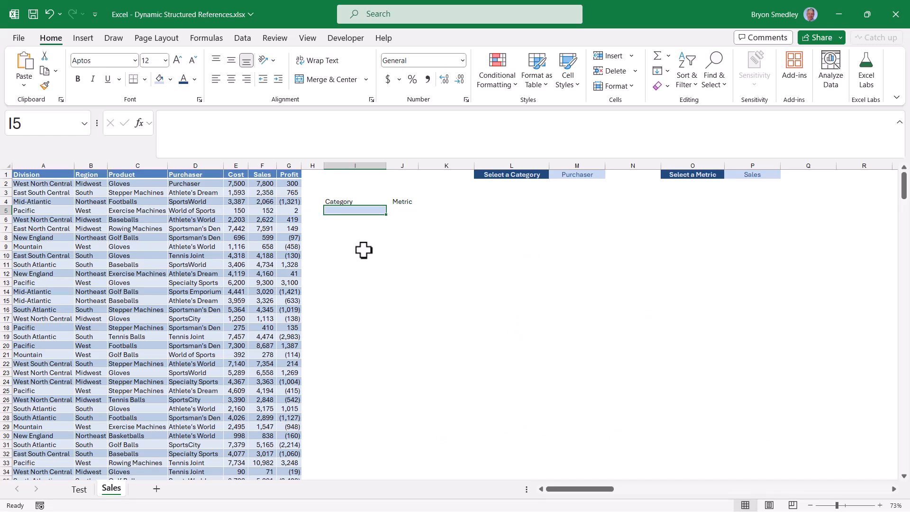
pyautogui.write('=gr')
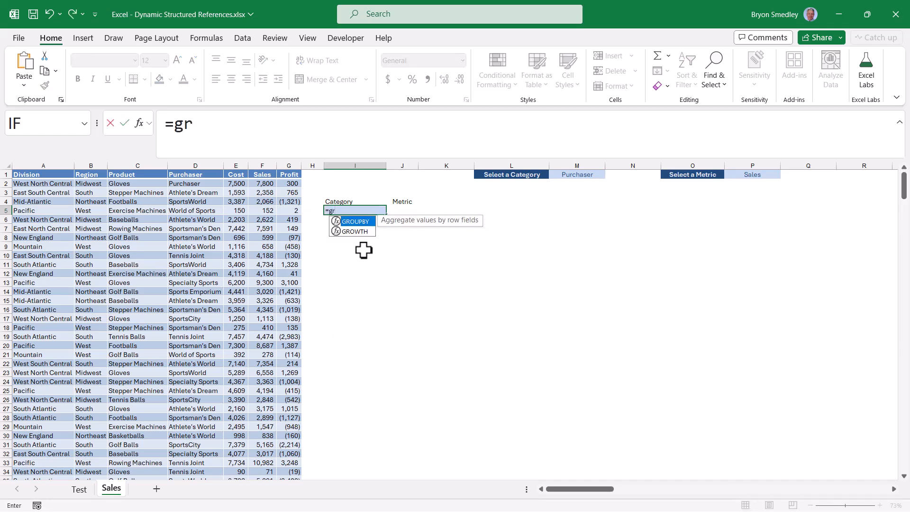
pyautogui.press('Tab')
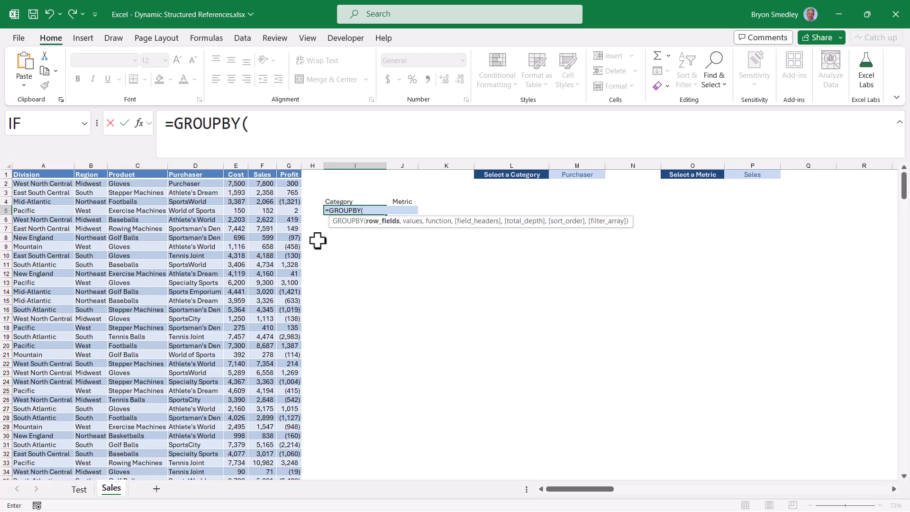
pyautogui.write('IND')
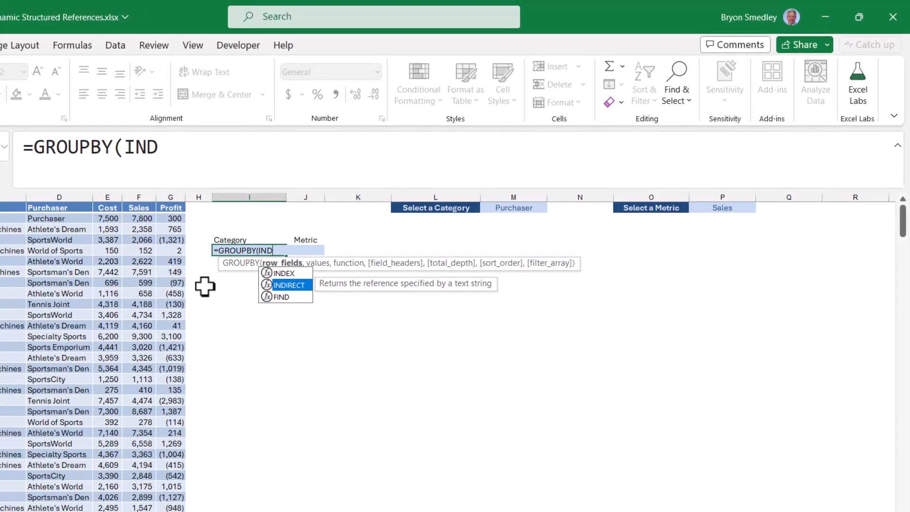
pyautogui.press('Tab')
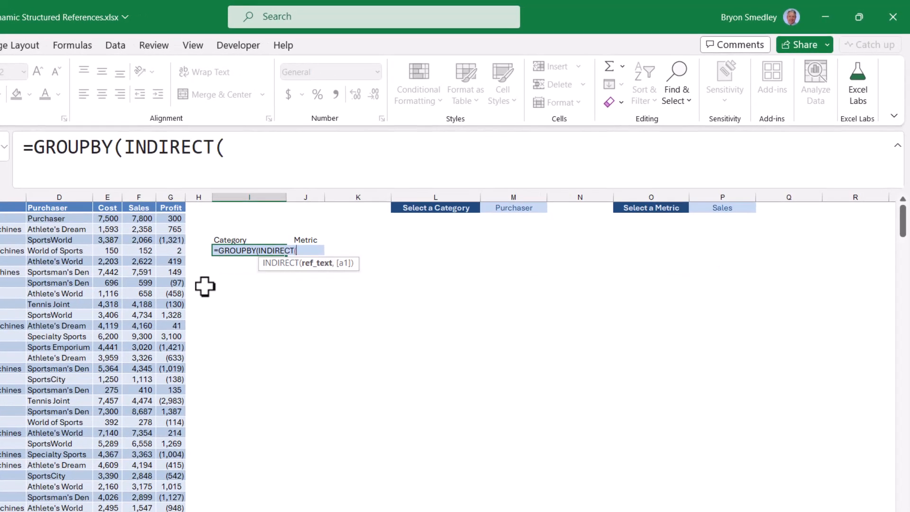
# Complete the row fields argument as INDIRECT("Data[" & M1 & "]"), referencing the category cell, and continue to the values argument.
pyautogui.write('"Data')
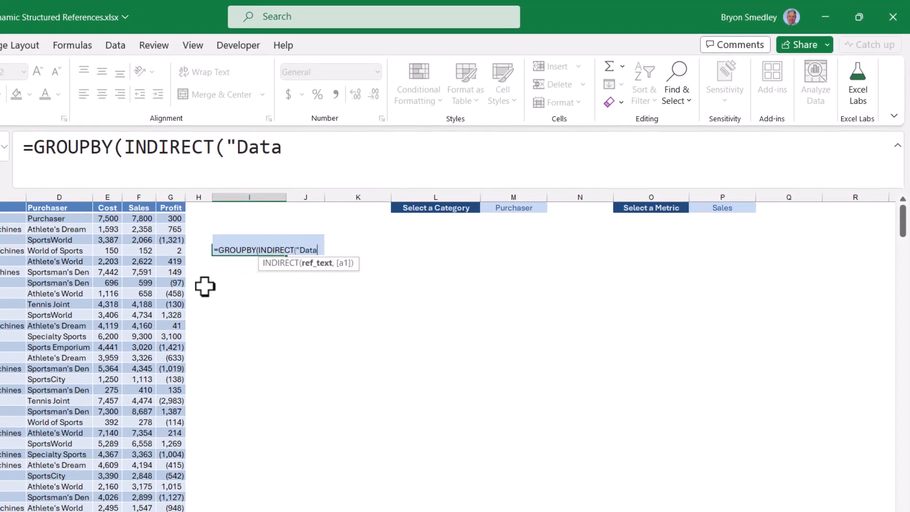
pyautogui.write('[" &')
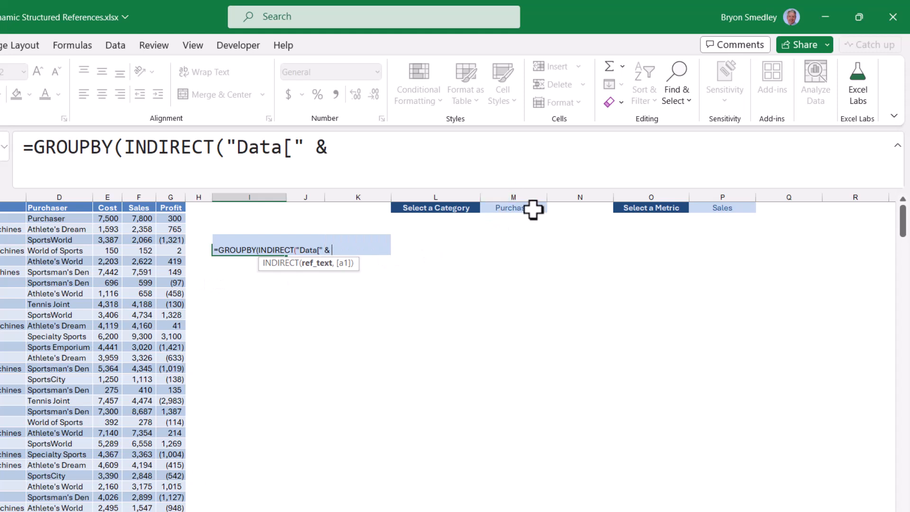
pyautogui.click(533, 209)
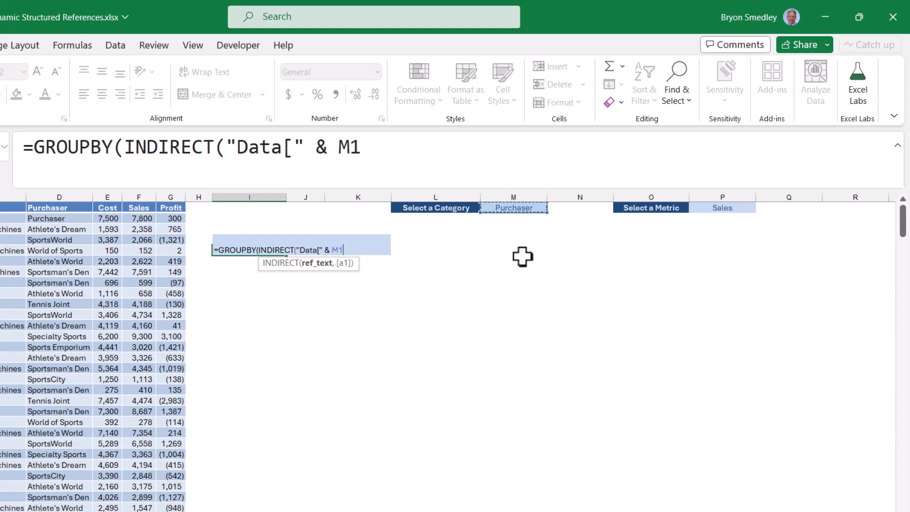
pyautogui.write('& "]")')
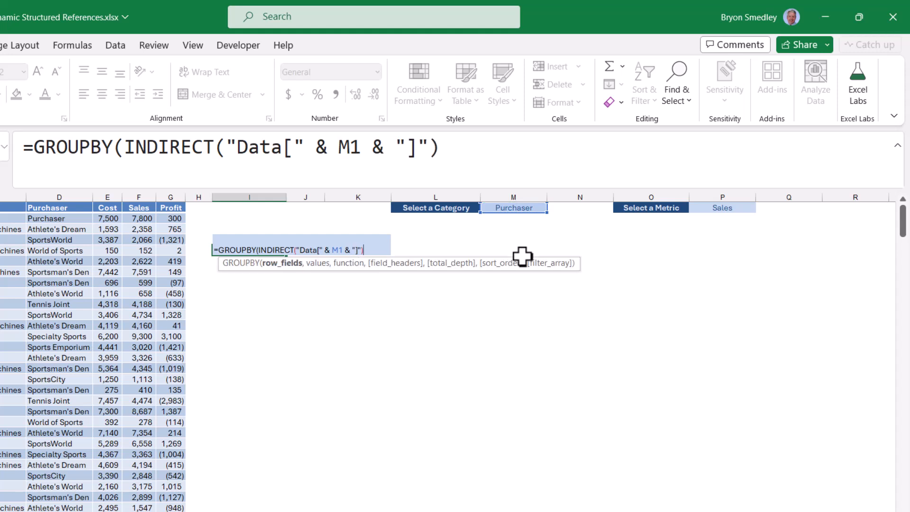
pyautogui.write(',')
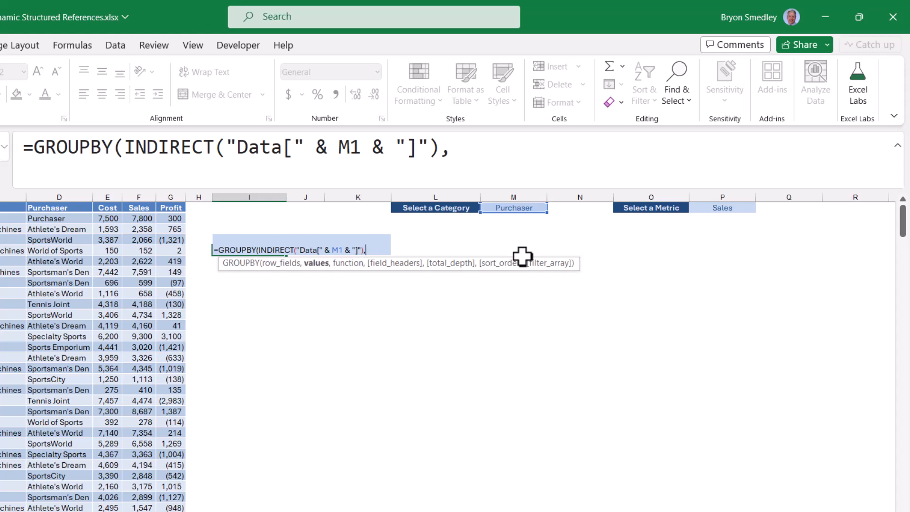
pyautogui.write(' IND')
# Add INDIRECT("Data[" & P1 &"]") as the values argument of GROUPBY, referencing the metric cell, and continue to the function argument.
pyautogui.press('Down')
pyautogui.press('Tab')
pyautogui.write('"Data[" &')
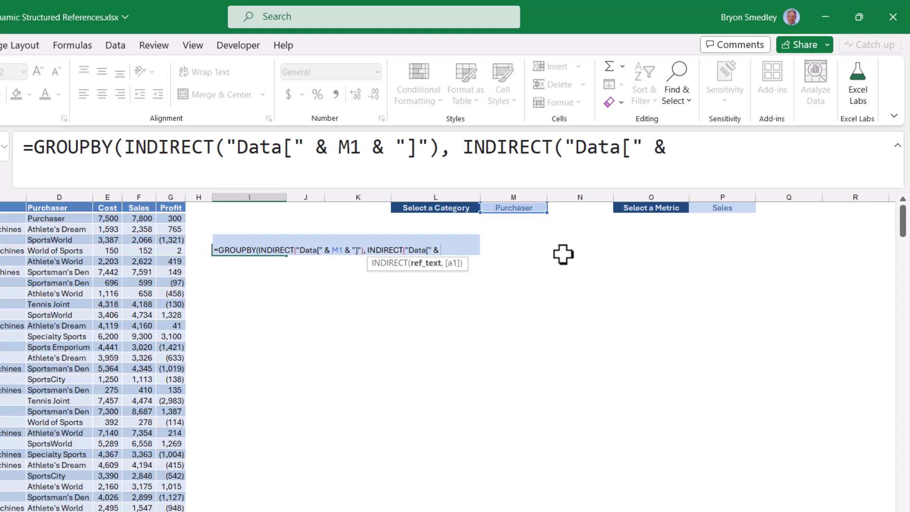
pyautogui.click(745, 209)
pyautogui.write('&"]"')
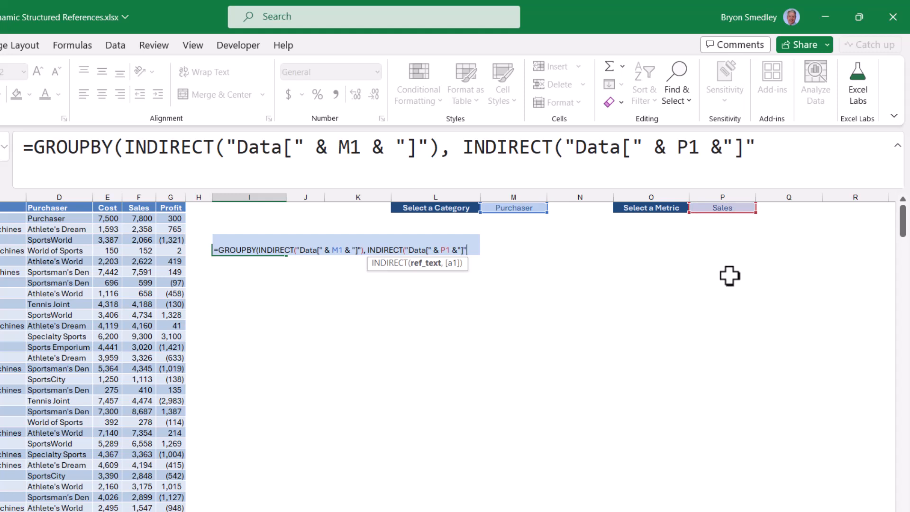
pyautogui.write('),')
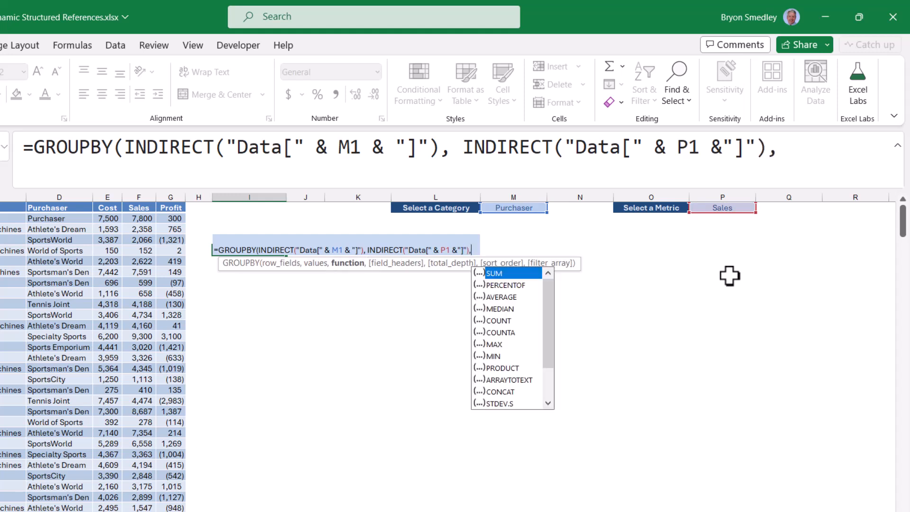
# Finish the GROUPBY formula with SUM, field headers 1 (Yes but don't show) and total depth 0, and commit it.
pyautogui.press('Tab')
pyautogui.write(',')
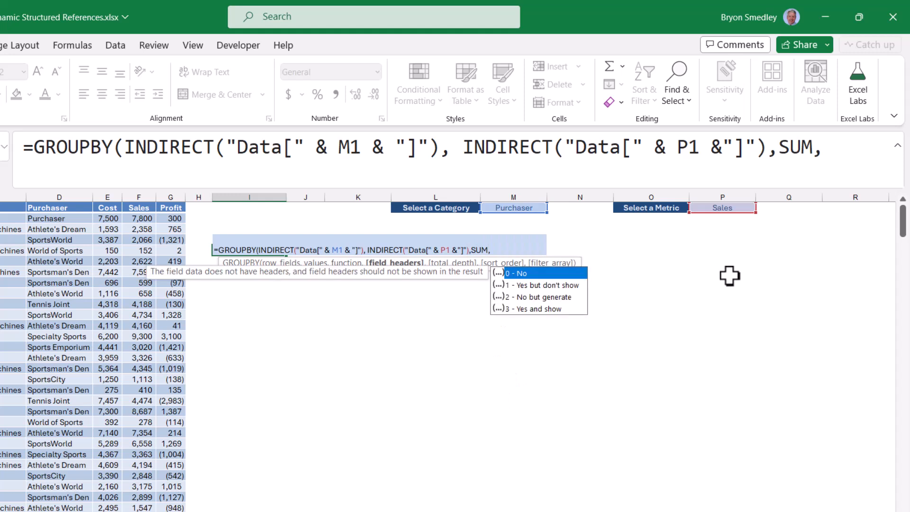
pyautogui.press('Down')
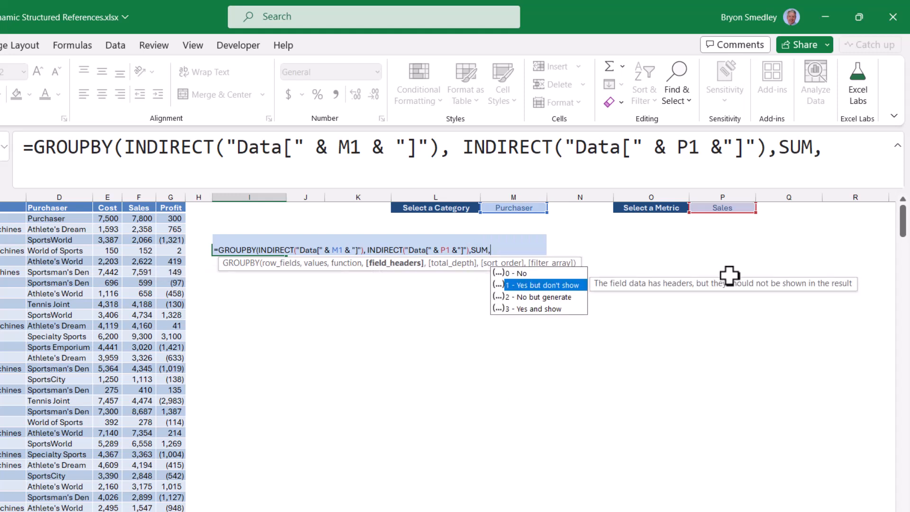
pyautogui.press('Tab')
pyautogui.write(',')
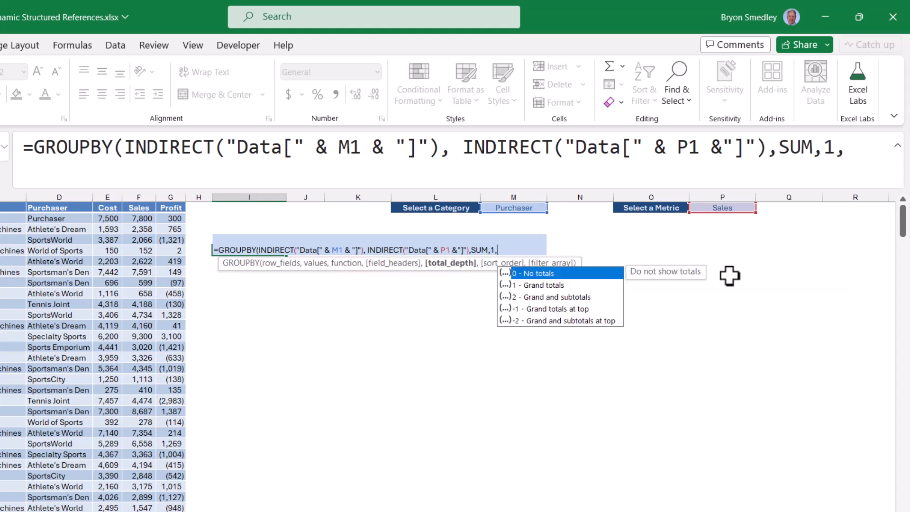
pyautogui.write('0)')
pyautogui.press('Return')
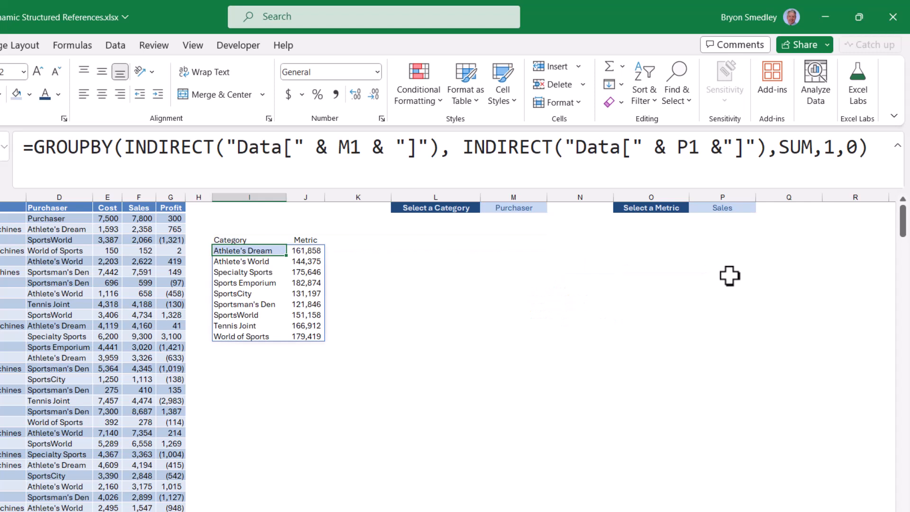
# Test the GROUPBY formula by switching the category in M1 to Region, Division, Purchaser and Product.
pyautogui.click(515, 208)
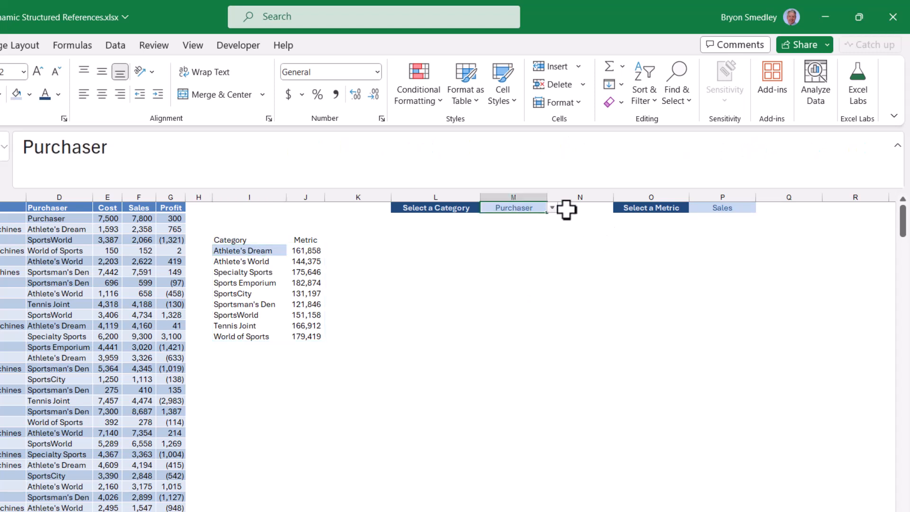
pyautogui.click(553, 208)
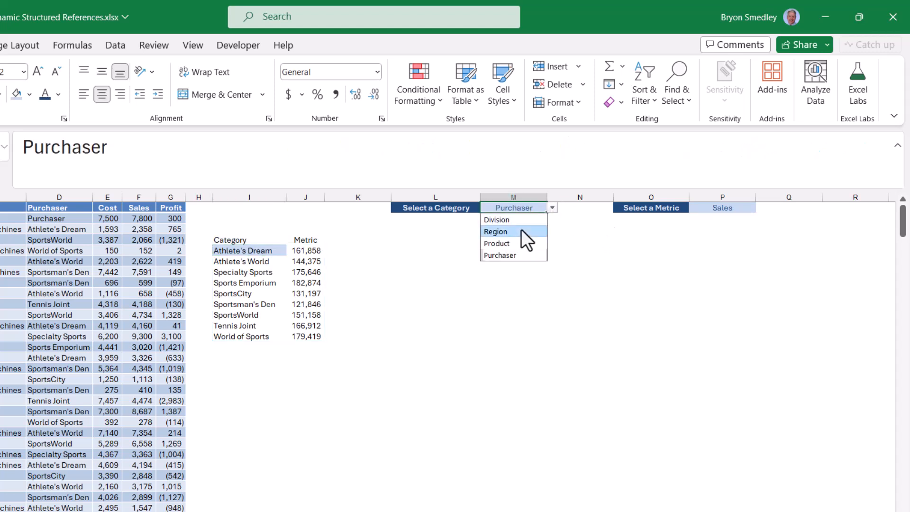
pyautogui.click(521, 231)
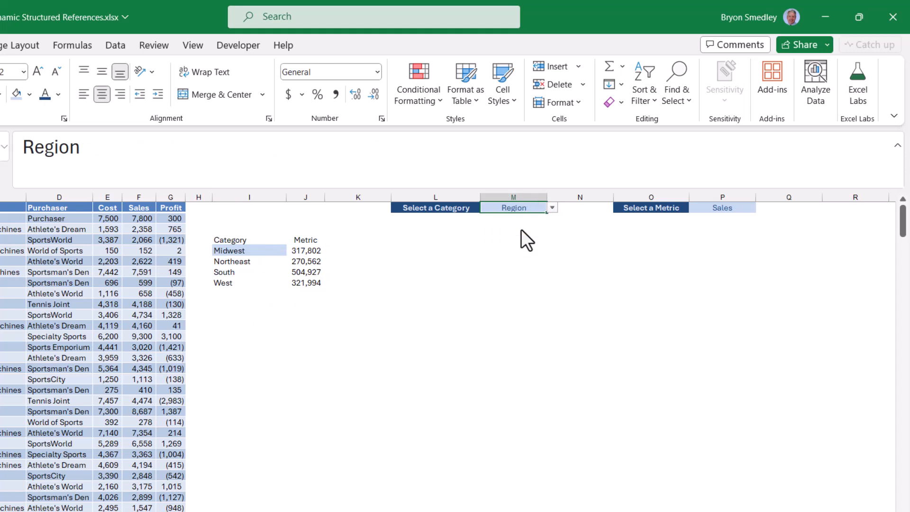
pyautogui.click(552, 208)
pyautogui.click(513, 220)
pyautogui.click(553, 208)
pyautogui.click(514, 255)
pyautogui.click(553, 209)
pyautogui.click(501, 242)
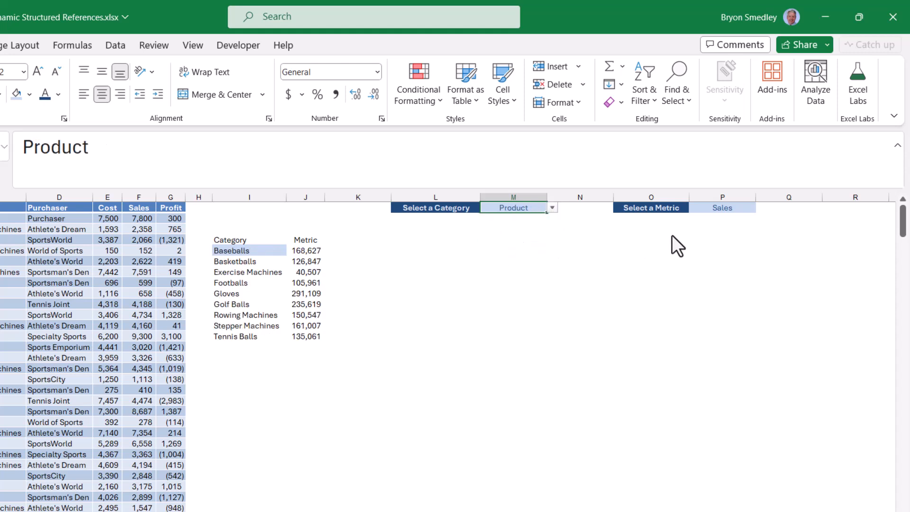
# Switch the metric in cell P1 to Profit to test the values argument.
pyautogui.click(753, 208)
pyautogui.click(760, 208)
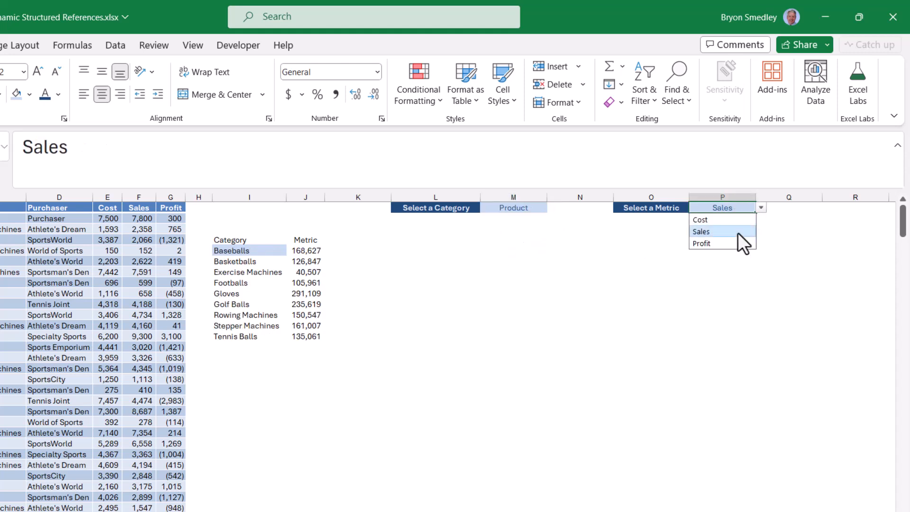
pyautogui.click(732, 240)
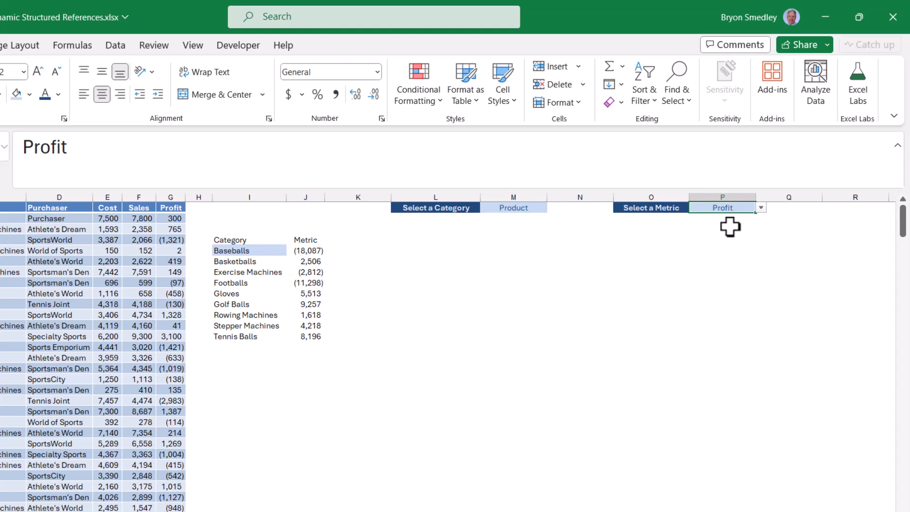
# Try Cost as the metric in P1 and undo that change.
pyautogui.click(761, 208)
pyautogui.click(718, 219)
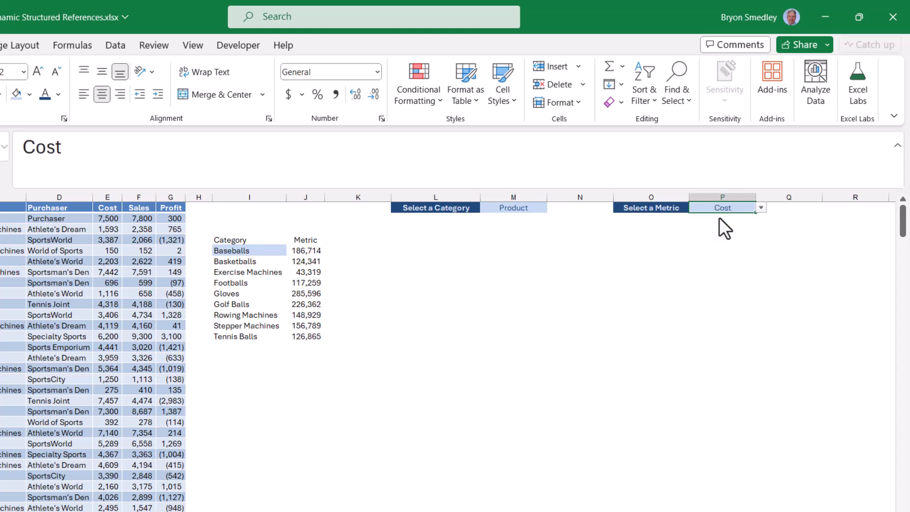
pyautogui.hotkey('ctrl', 'z')
# Test the Profit report by switching the category in M1 to Division, Region, Product and finally Purchaser.
pyautogui.click(530, 207)
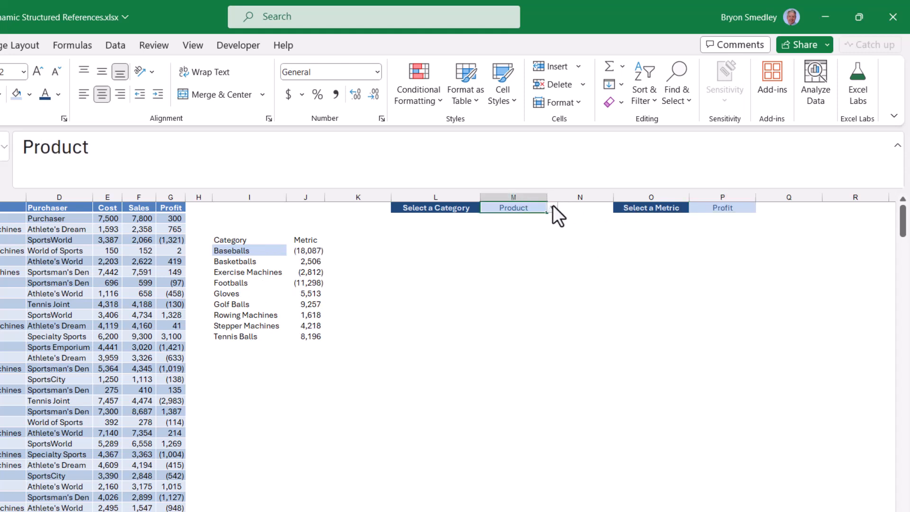
pyautogui.click(553, 208)
pyautogui.click(510, 219)
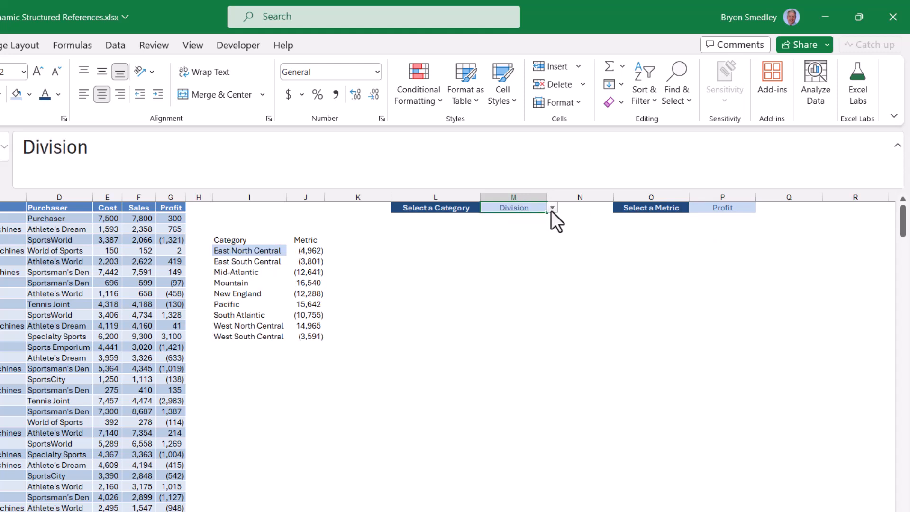
pyautogui.click(552, 208)
pyautogui.click(524, 231)
pyautogui.click(552, 208)
pyautogui.click(530, 243)
pyautogui.click(551, 206)
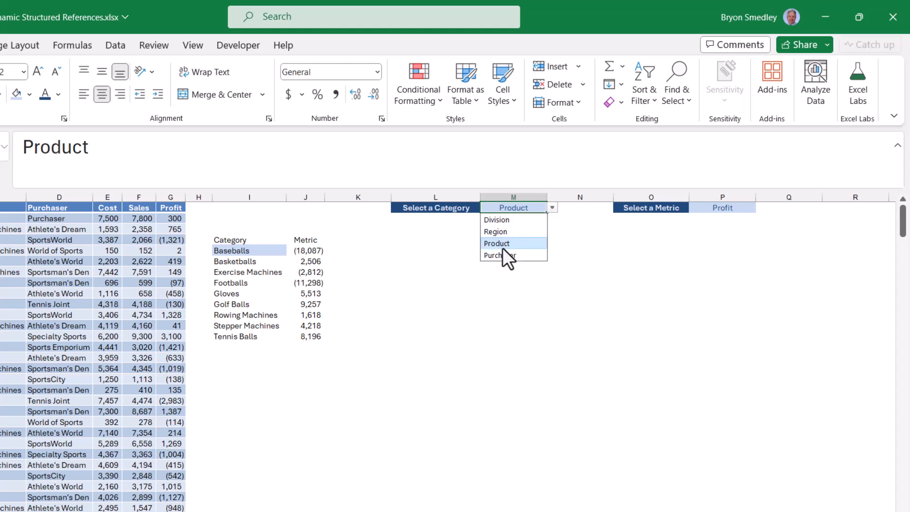
pyautogui.click(503, 254)
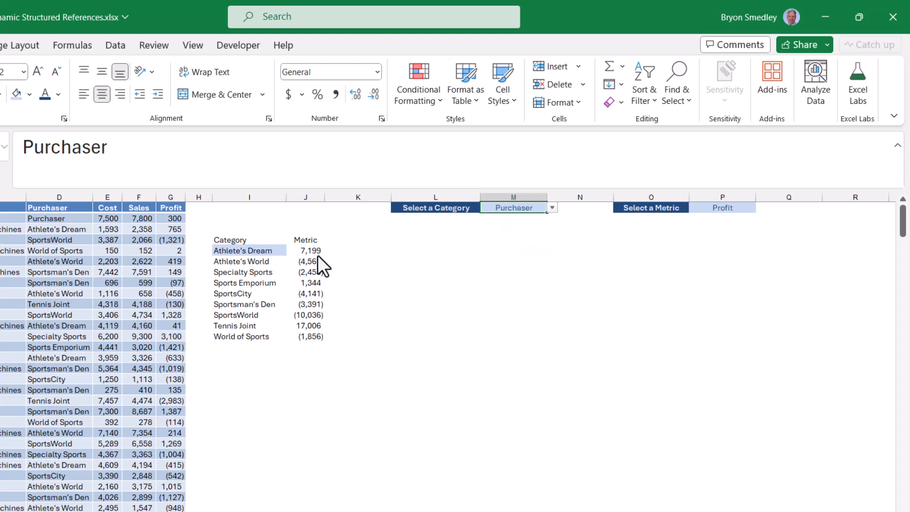
# Wrap the GROUPBY formula in I5 in a SORT function, using the whole GROUPBY result as the array.
pyautogui.click(250, 249)
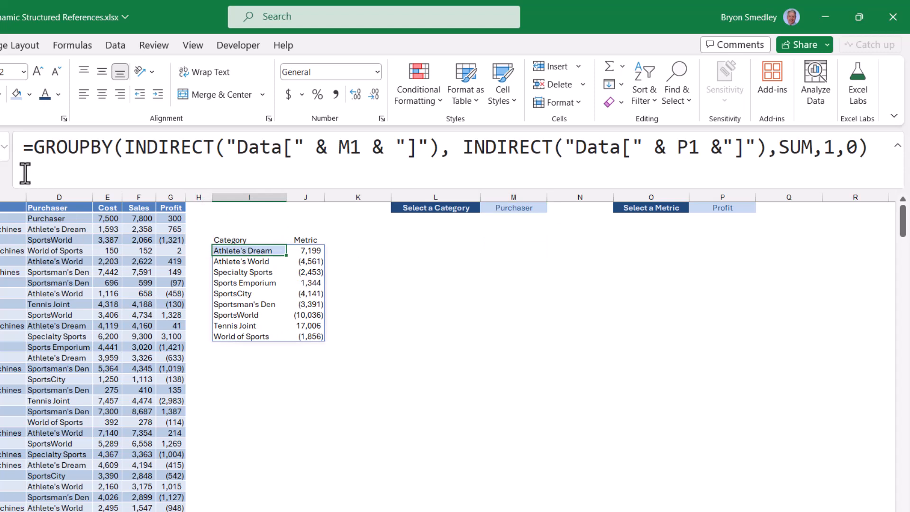
pyautogui.click(29, 148)
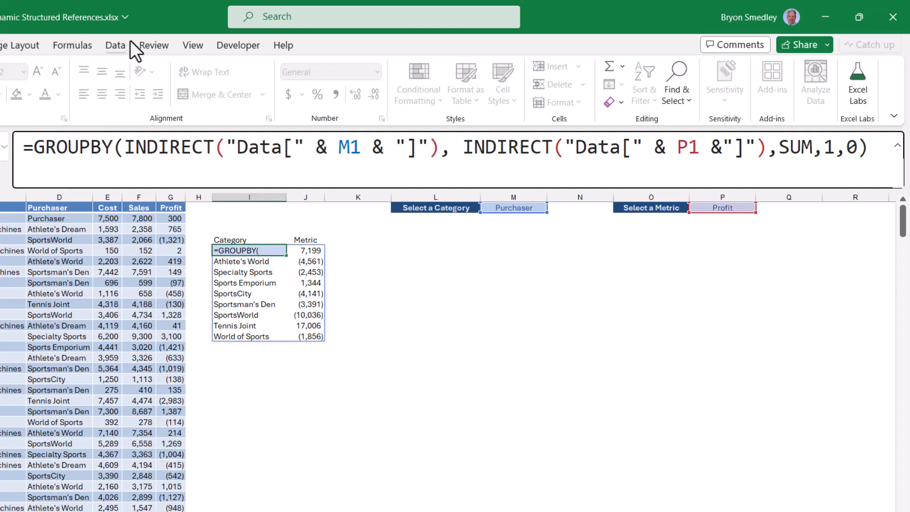
pyautogui.write('SORT(')
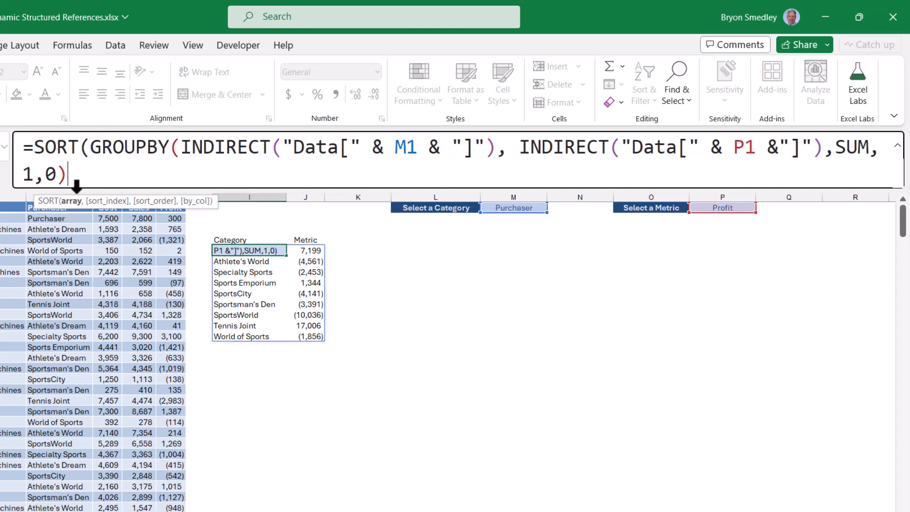
pyautogui.click(71, 201)
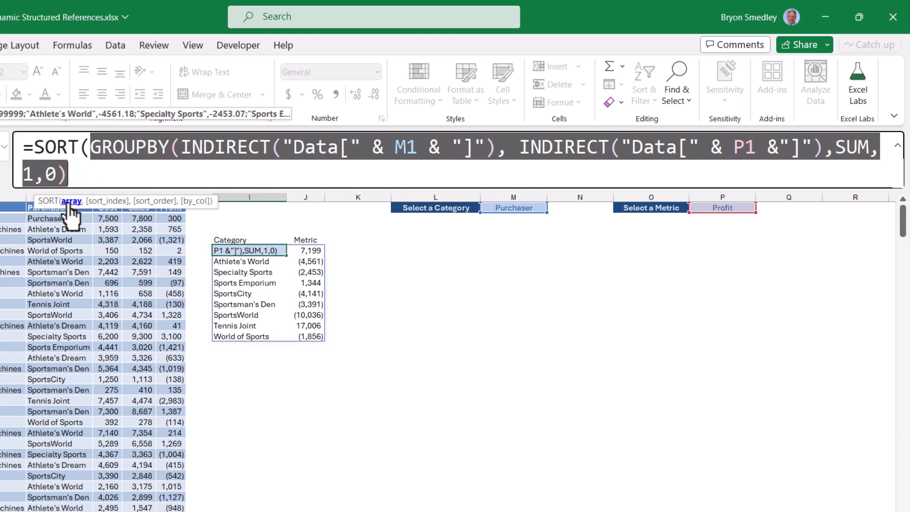
pyautogui.click(83, 174)
# Complete the SORT formula in I5 with sort index 2 and sort order -1 for descending metric values.
pyautogui.write(',')
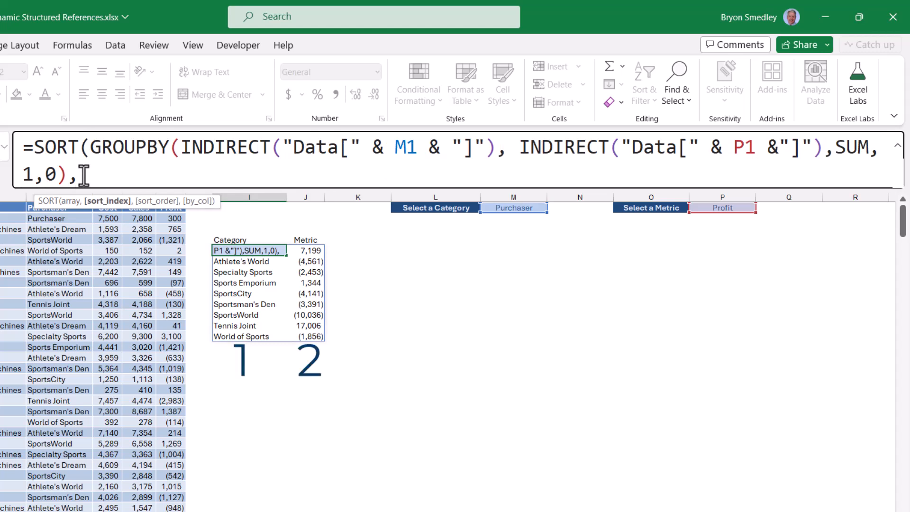
pyautogui.write('2,')
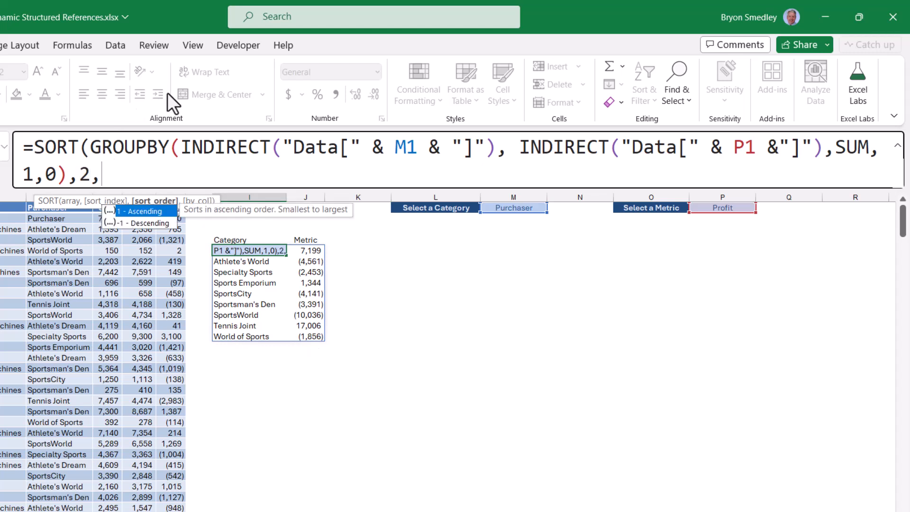
pyautogui.write('-1 ')
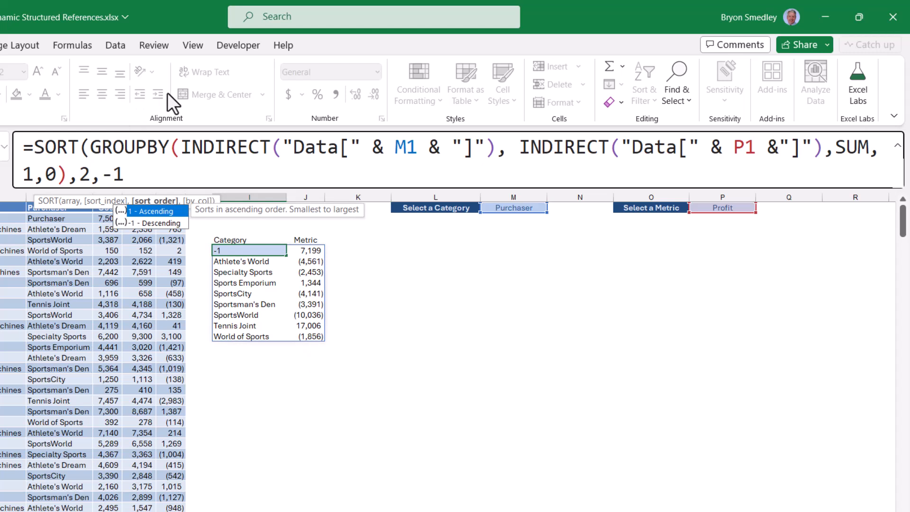
pyautogui.write(')')
pyautogui.hotkey('ctrl', 'Return')
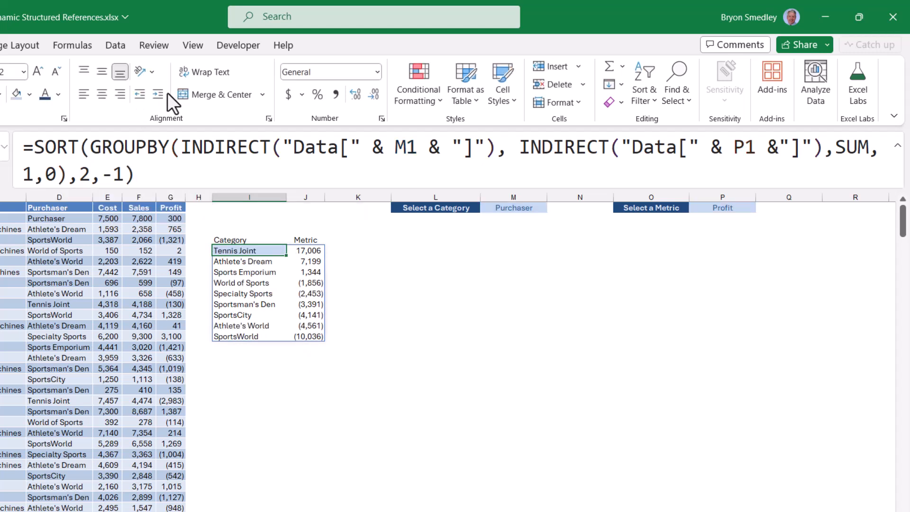
# Test the sorted report by choosing Division as the category in M1 and Sales as the metric in P1.
pyautogui.click(543, 208)
pyautogui.click(552, 207)
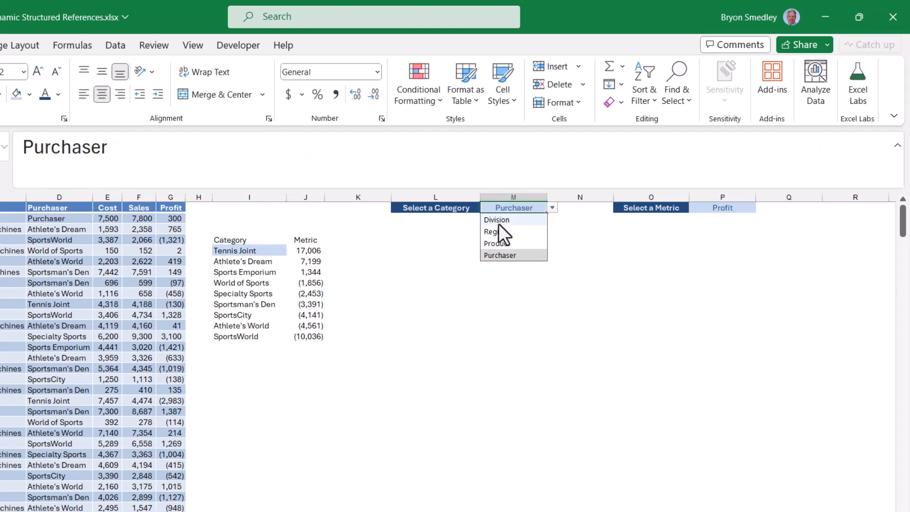
pyautogui.click(499, 221)
pyautogui.click(720, 206)
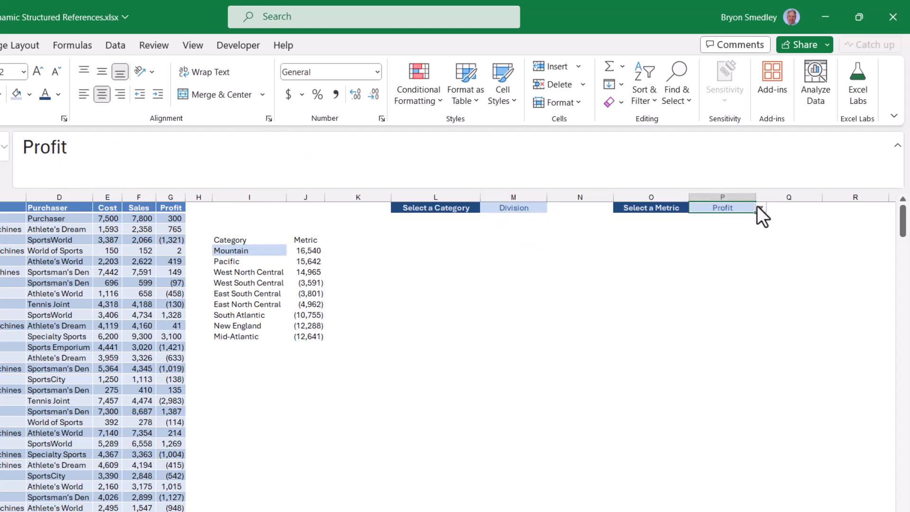
pyautogui.click(759, 207)
pyautogui.click(727, 231)
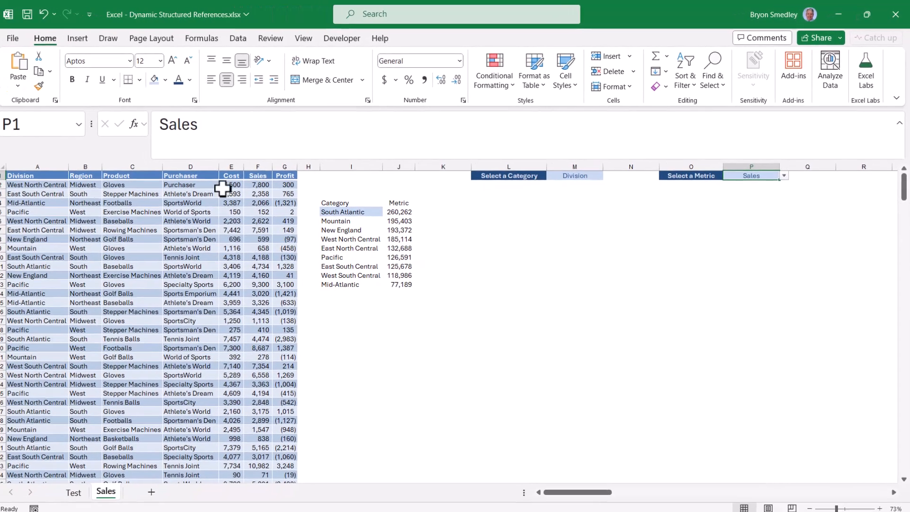
# Examine the source data table, the report in columns I and J, and the column chart's source ranges.
pyautogui.moveTo(29, 183); pyautogui.dragTo(291, 445)
pyautogui.click(208, 317)
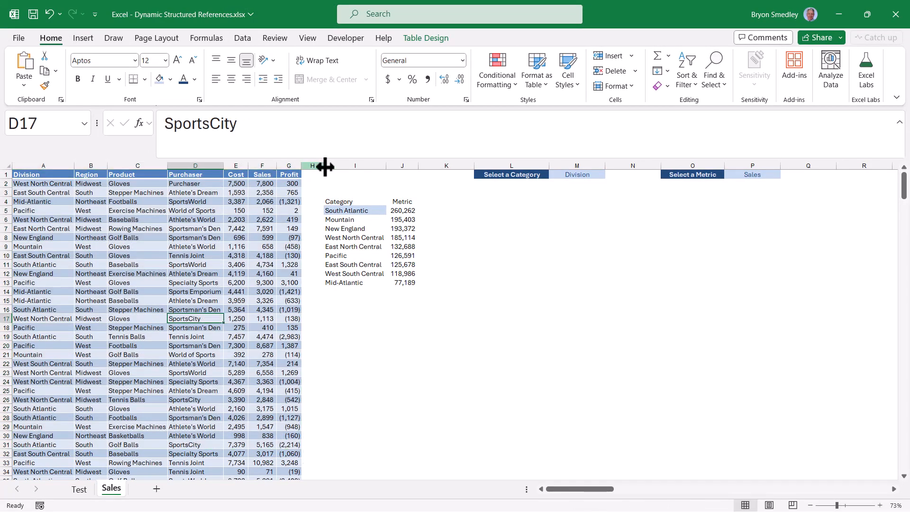
pyautogui.moveTo(355, 201); pyautogui.dragTo(406, 284)
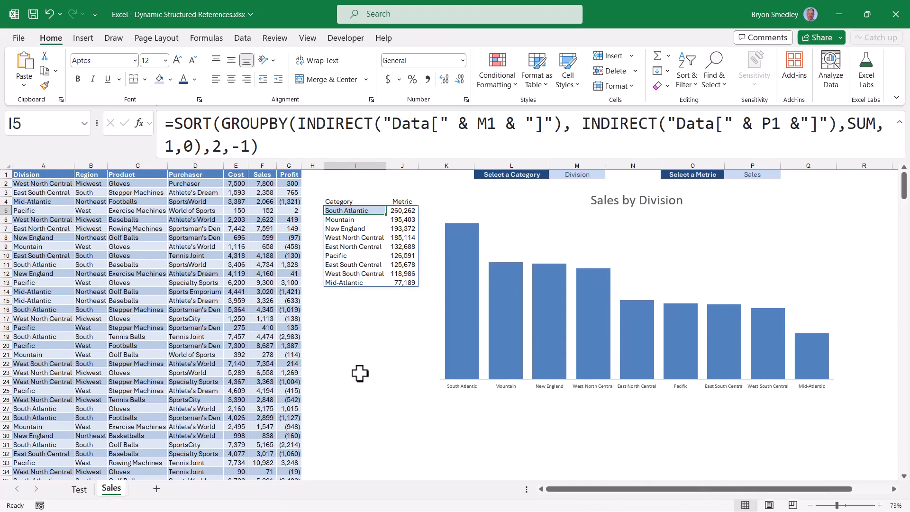
pyautogui.moveTo(43, 211); pyautogui.dragTo(281, 397)
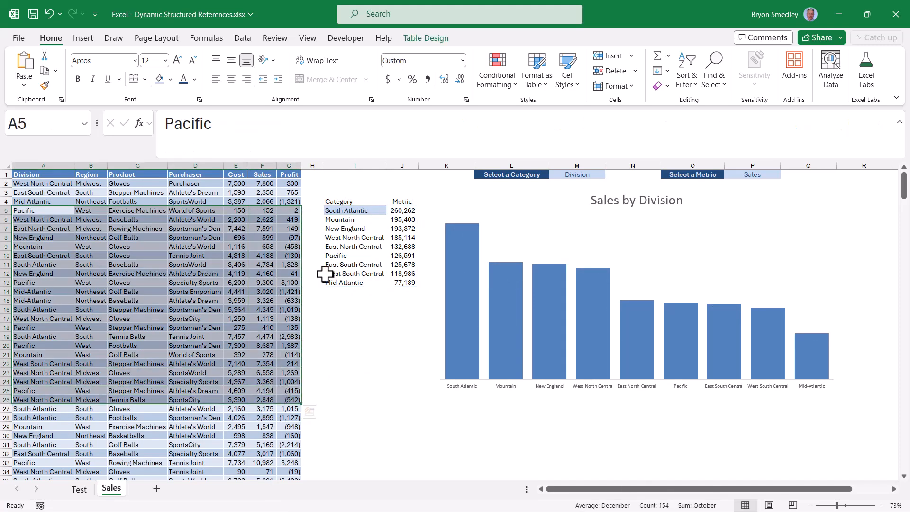
pyautogui.click(339, 204)
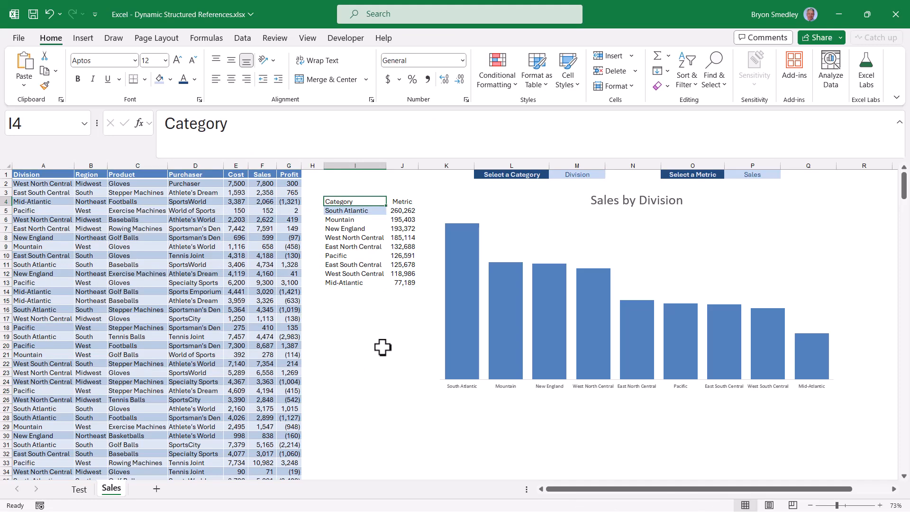
pyautogui.click(436, 321)
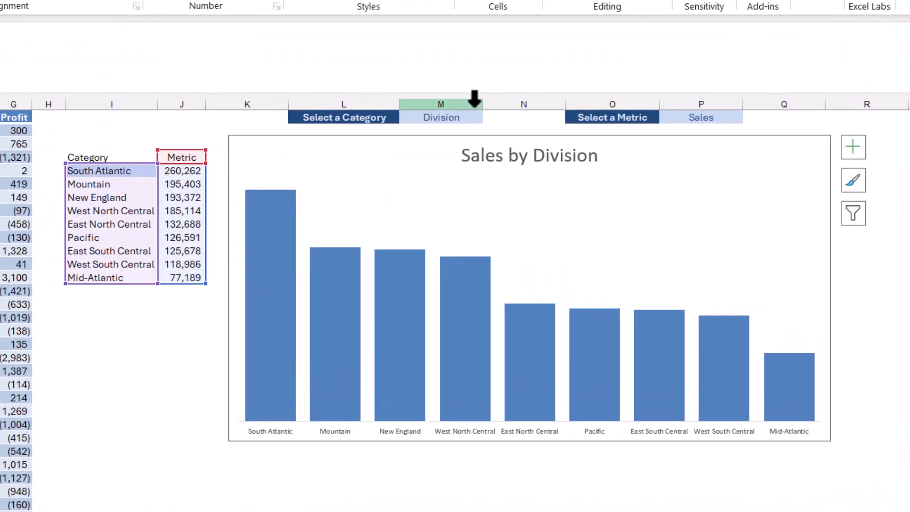
# Test the chart by switching the category in M1 to Purchaser and then Region.
pyautogui.click(586, 169)
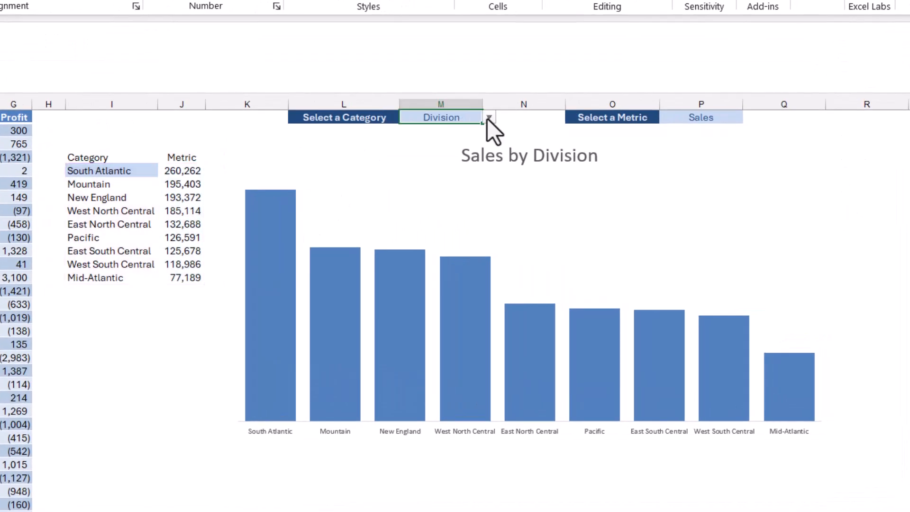
pyautogui.click(489, 117)
pyautogui.click(466, 175)
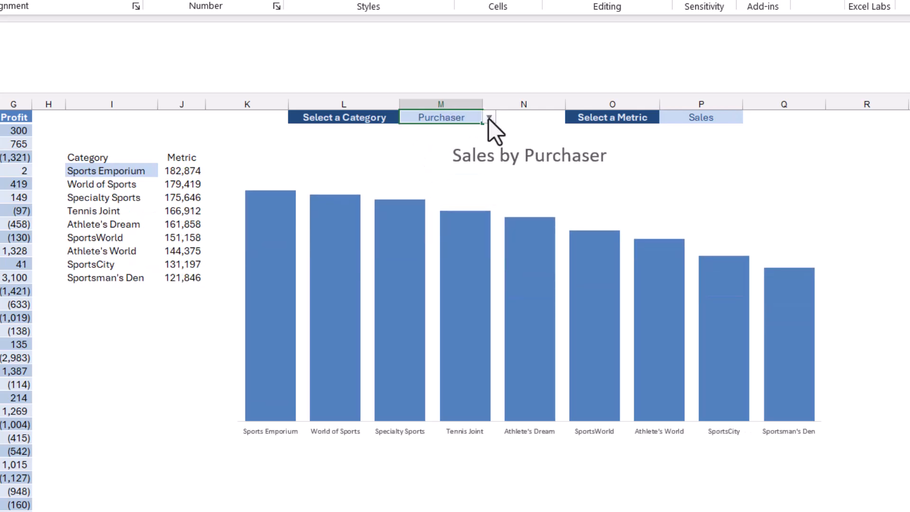
pyautogui.click(489, 118)
pyautogui.click(429, 148)
# Test the chart with Profit as the metric in P1 and Product as the category in M1.
pyautogui.click(739, 118)
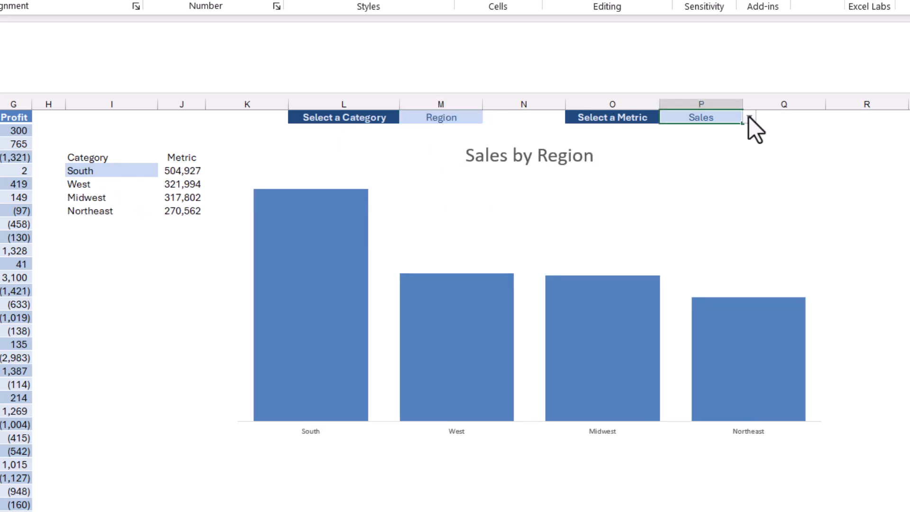
pyautogui.click(749, 117)
pyautogui.click(693, 159)
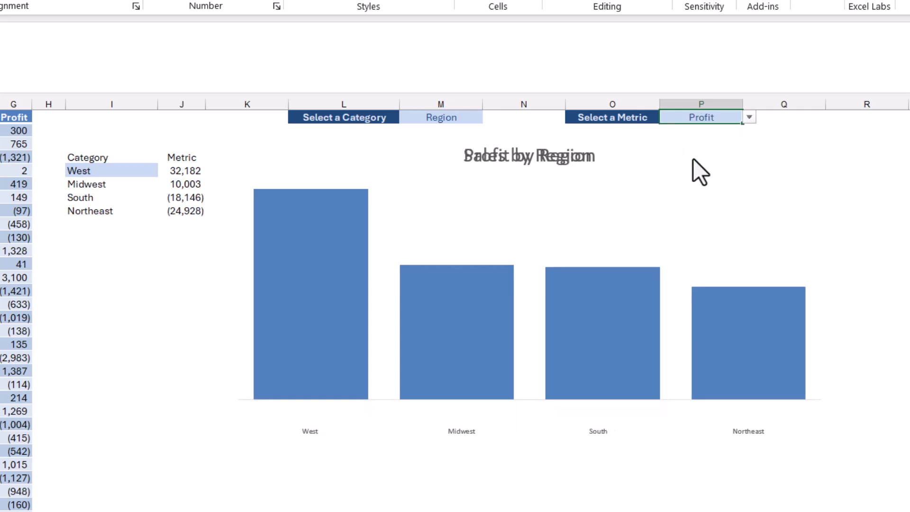
pyautogui.click(454, 117)
pyautogui.click(489, 117)
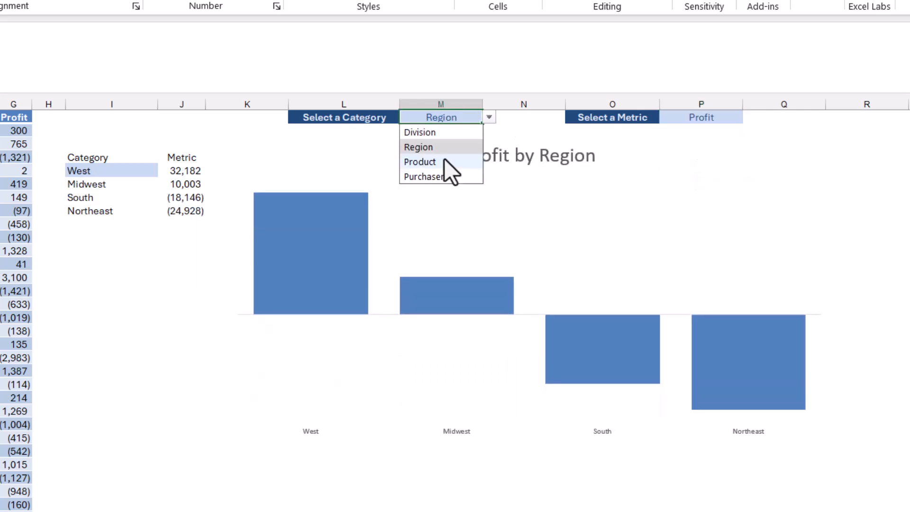
pyautogui.click(444, 159)
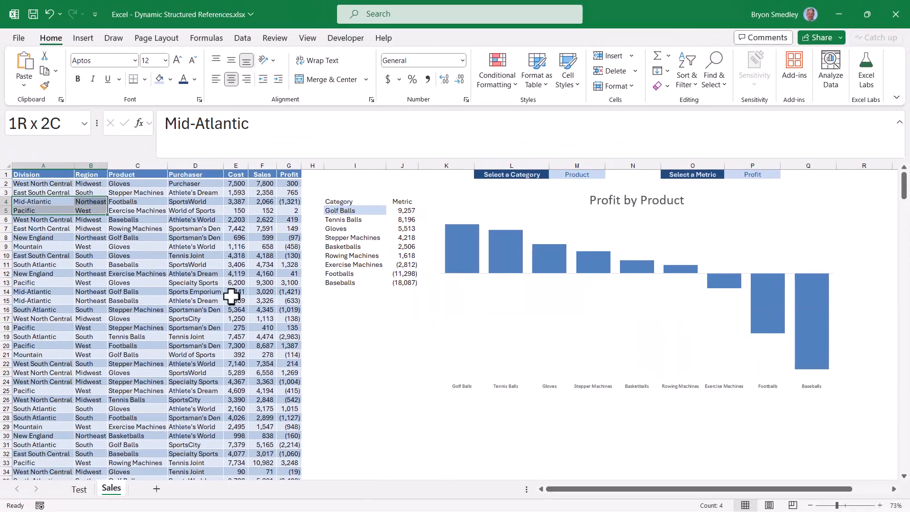
# Review the source data, the SORT formula in I5 and the chart based on its results.
pyautogui.moveTo(232, 296); pyautogui.dragTo(298, 339)
pyautogui.click(232, 293)
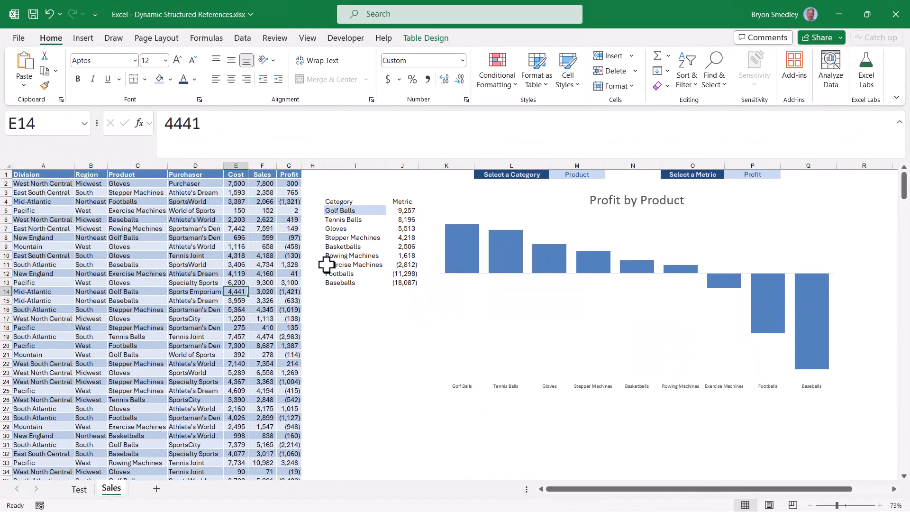
pyautogui.click(367, 210)
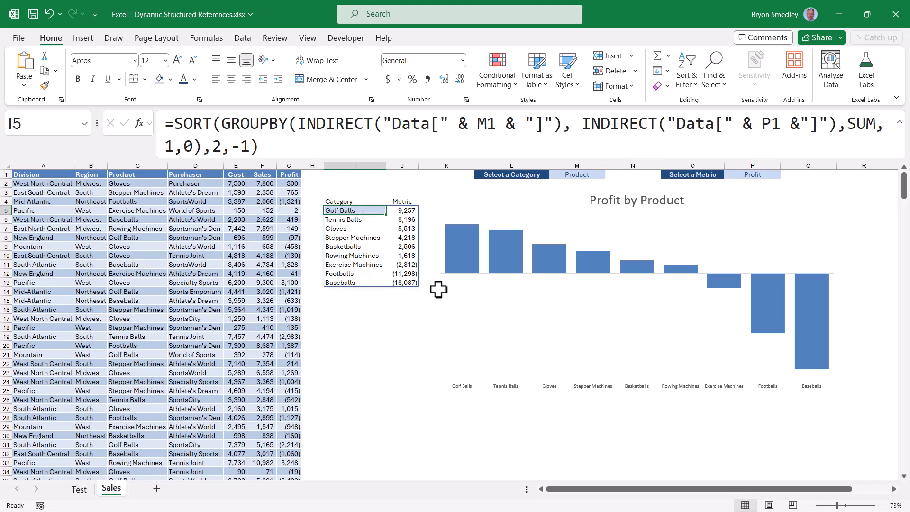
pyautogui.click(465, 313)
# Set the category in M1 to Division and the metric in P1 to Sales, then select the report formula in I5.
pyautogui.click(593, 174)
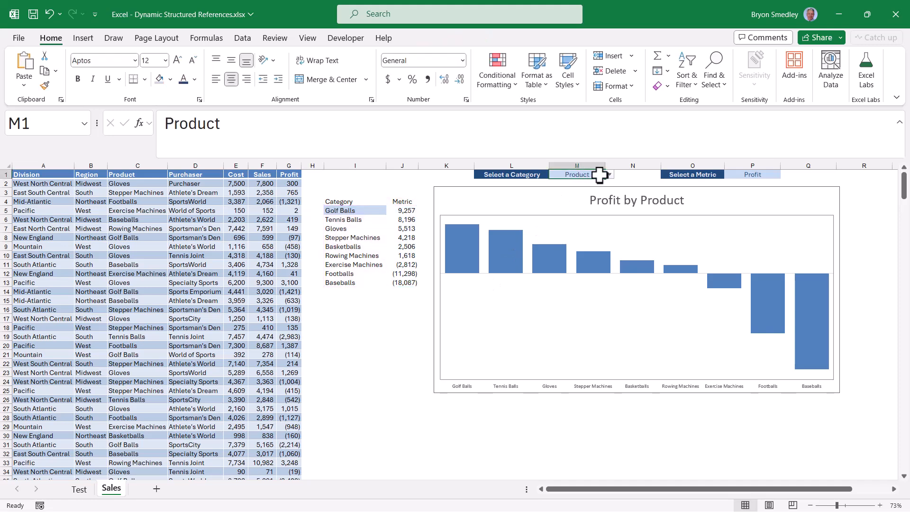
pyautogui.click(609, 175)
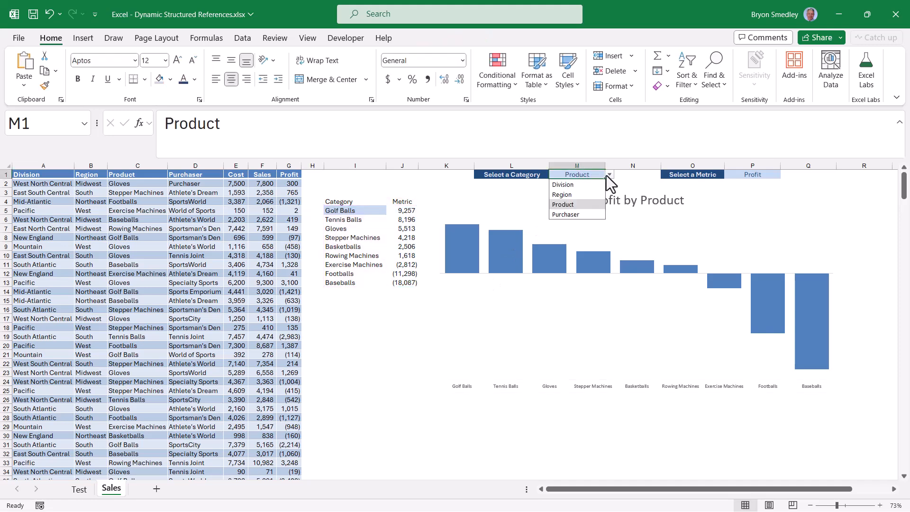
pyautogui.click(566, 185)
pyautogui.click(760, 175)
pyautogui.click(785, 174)
pyautogui.click(352, 213)
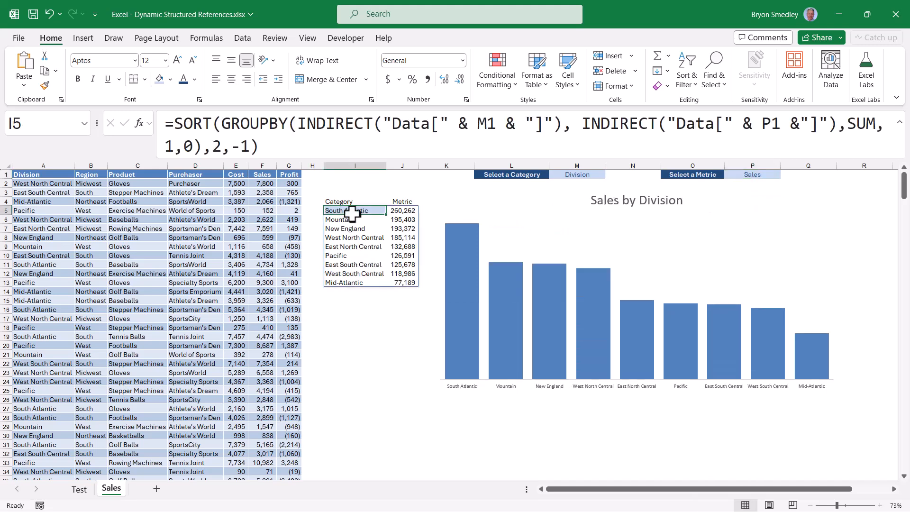